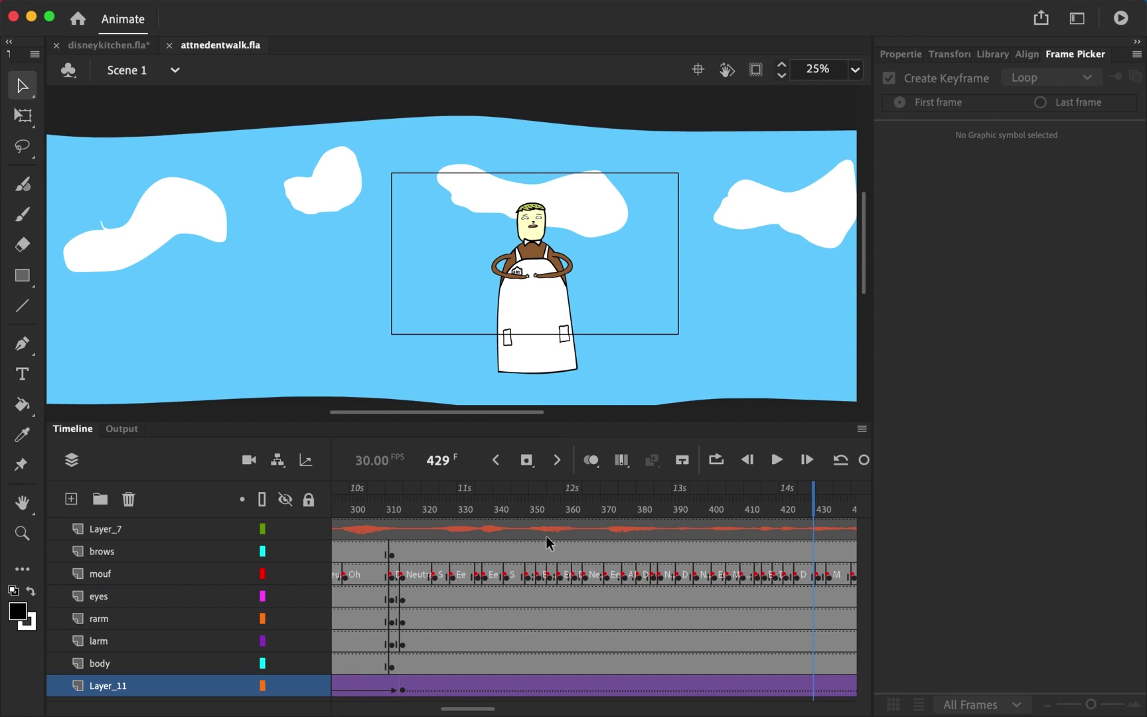
Step: Scrub back through the lip-synced dialogue and zoom the stage in on the character
scroll(547, 536, "left", 10)
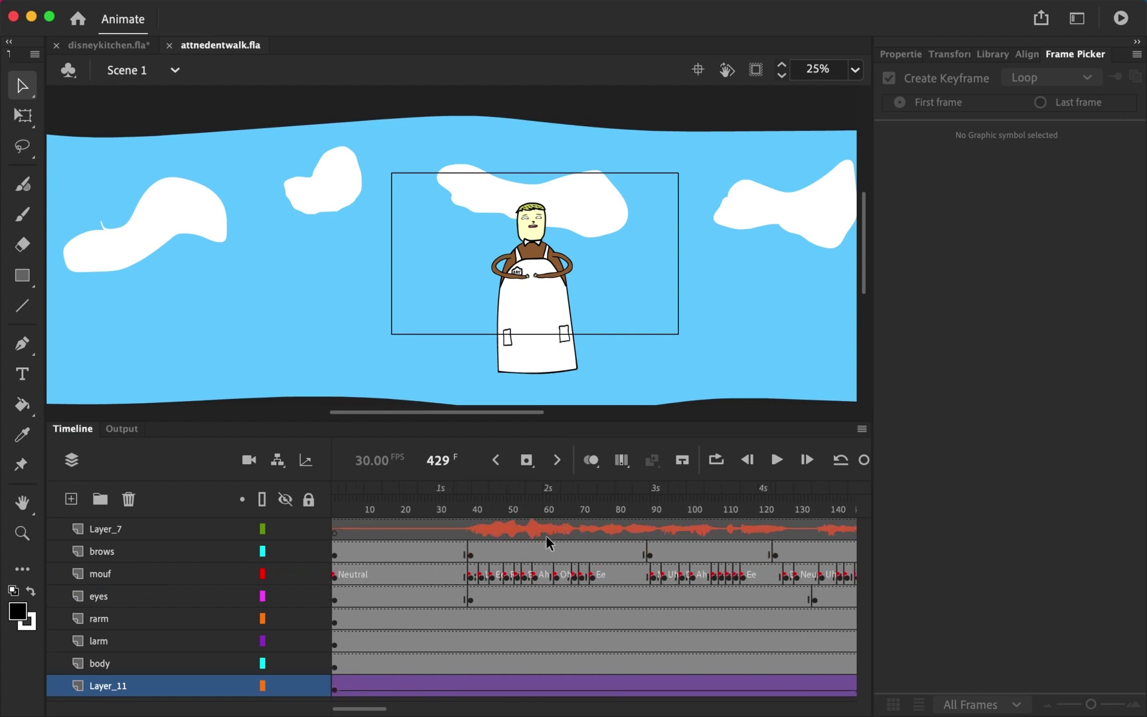
mouse_move(477, 490)
left_mouse_down()
mouse_move(444, 487)
mouse_move(483, 487)
left_mouse_up()
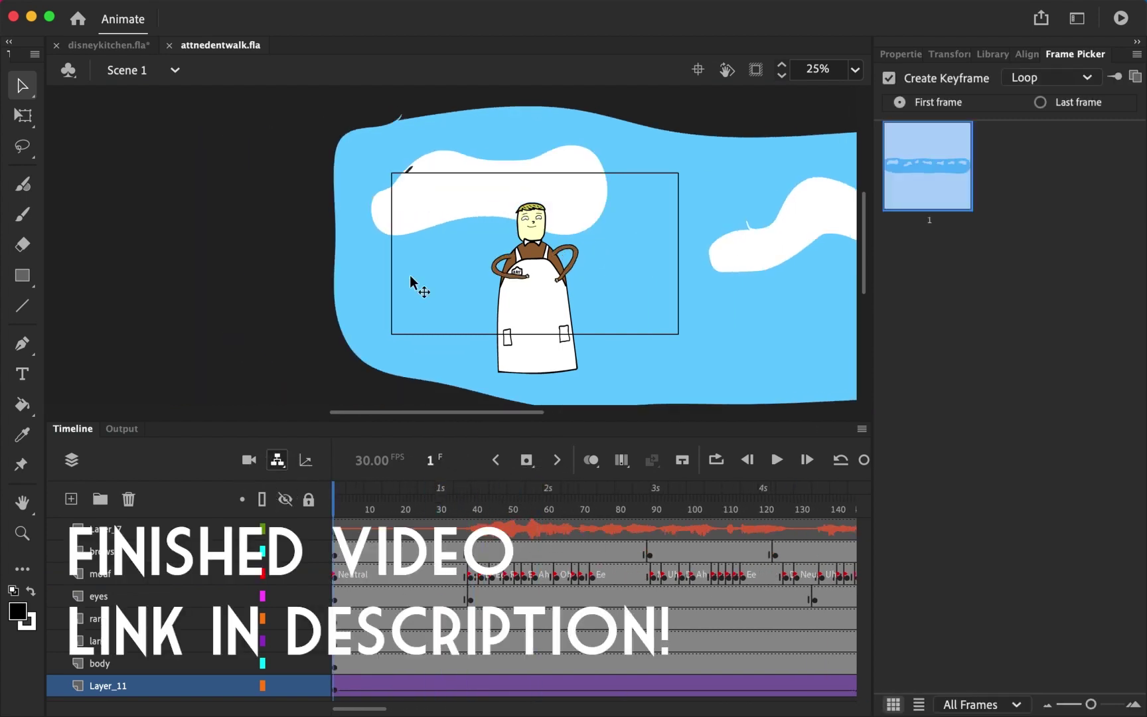
key("z")
left_click(535, 201)
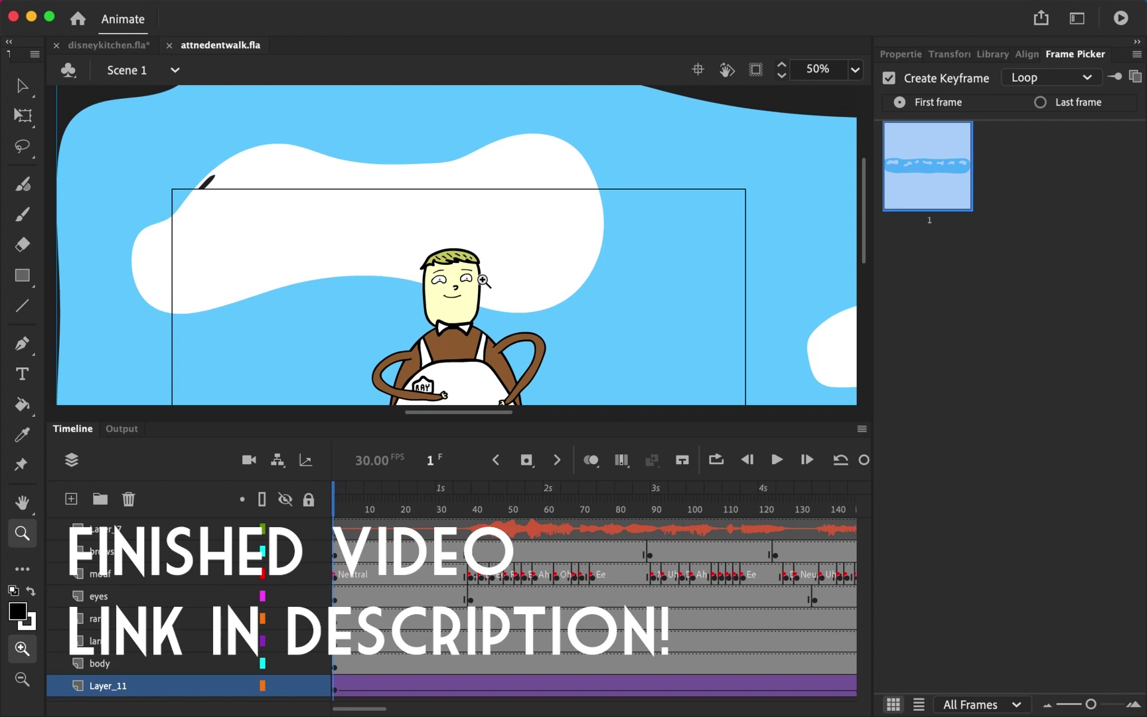
scroll(483, 280, "down", 3)
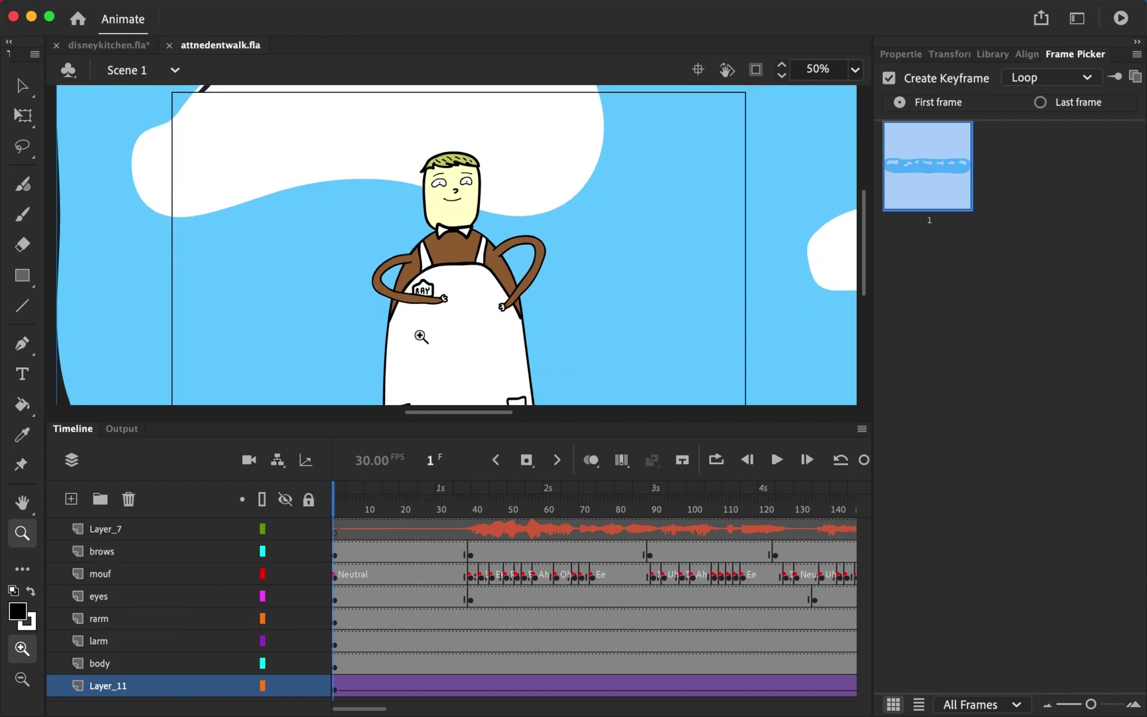
Step: Select the mouf layer's mouth frames through frame 668 and clear them
left_click(133, 573)
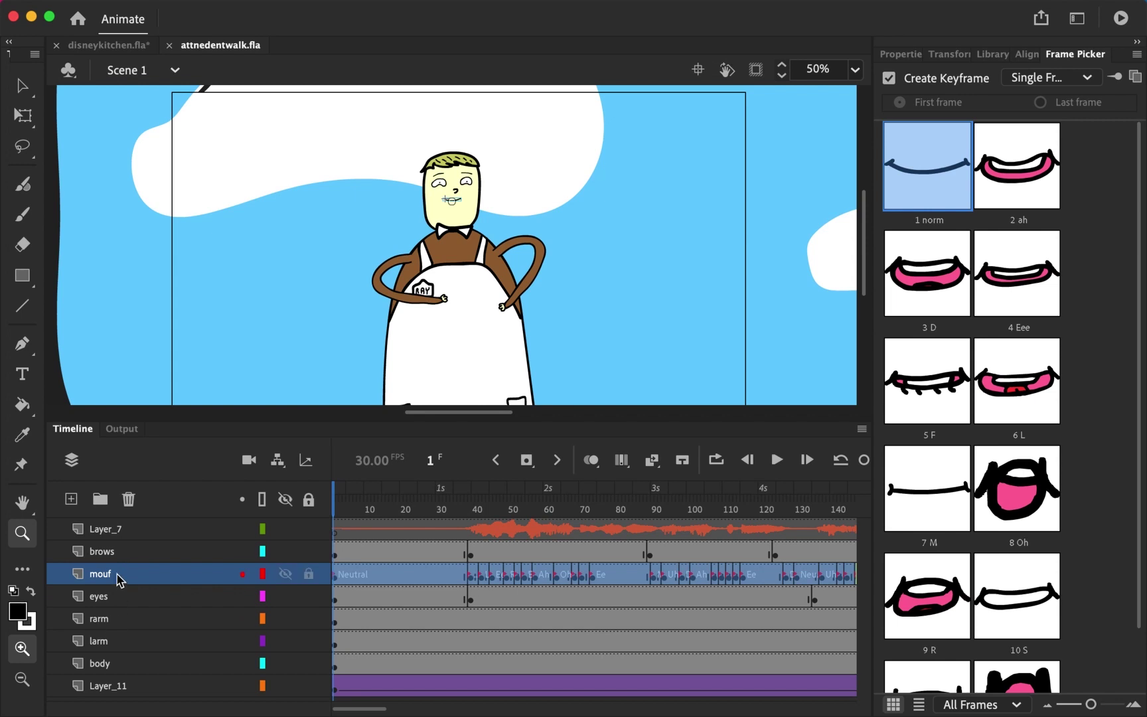
left_click(364, 575)
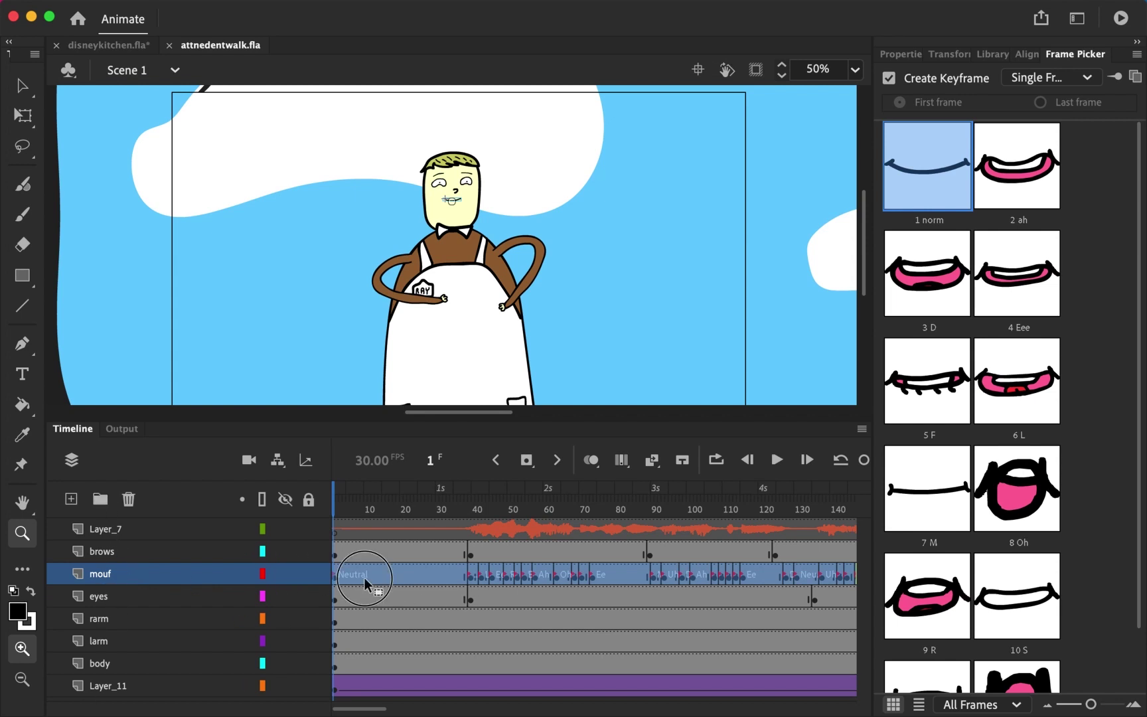
left_click(338, 577)
scroll(337, 577, "right", 15)
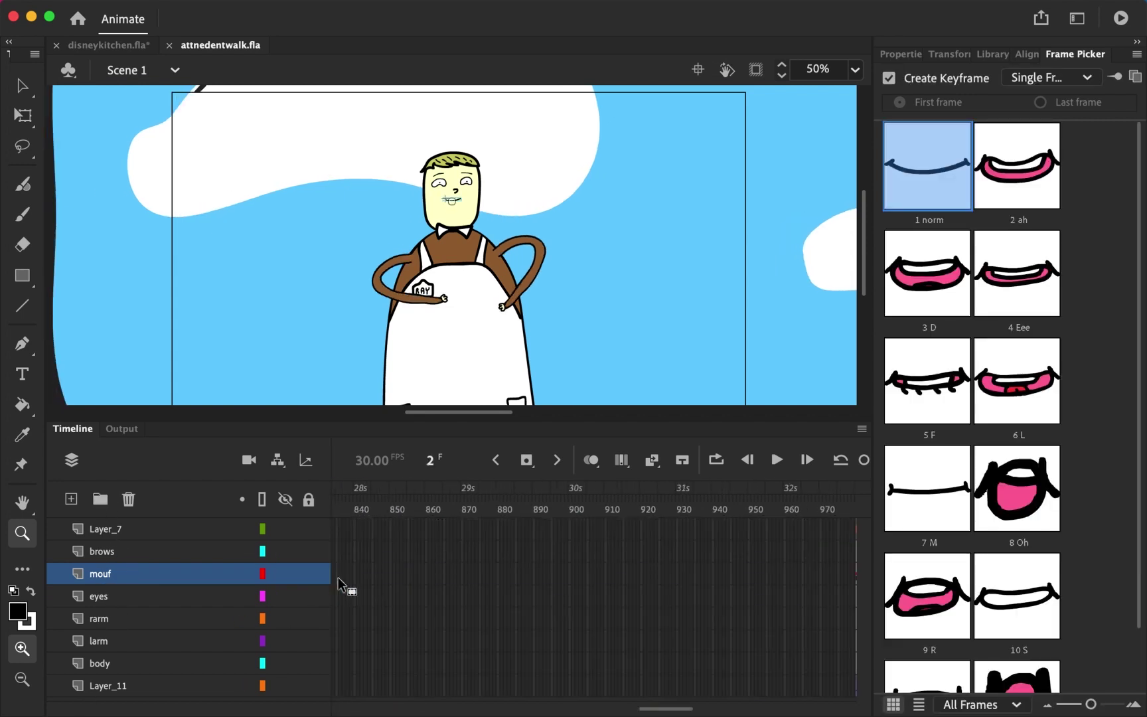
scroll(338, 576, "left", 7)
left_click(506, 565)
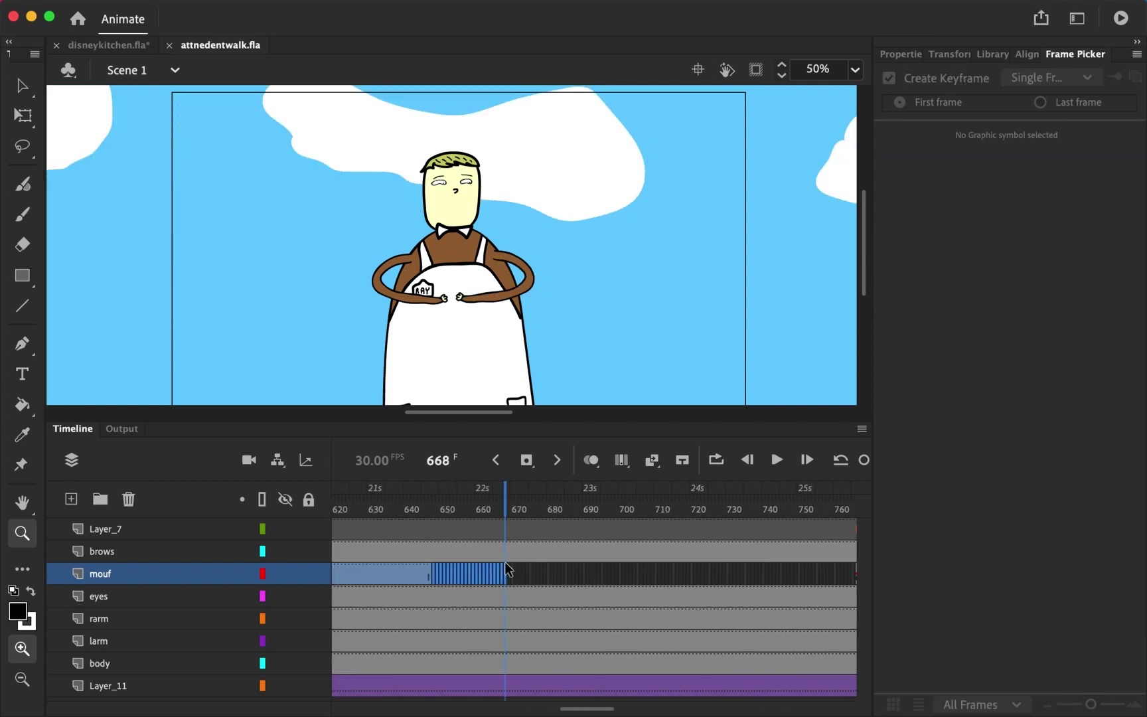
scroll(507, 573, "left", 8)
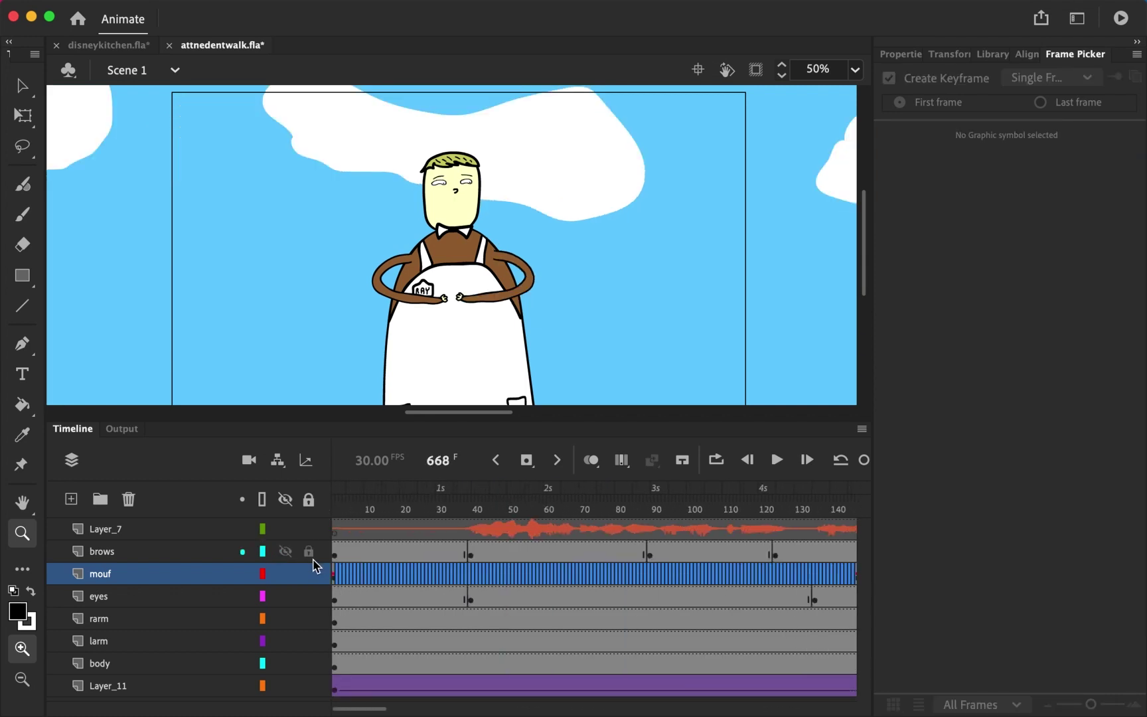
left_click(336, 572)
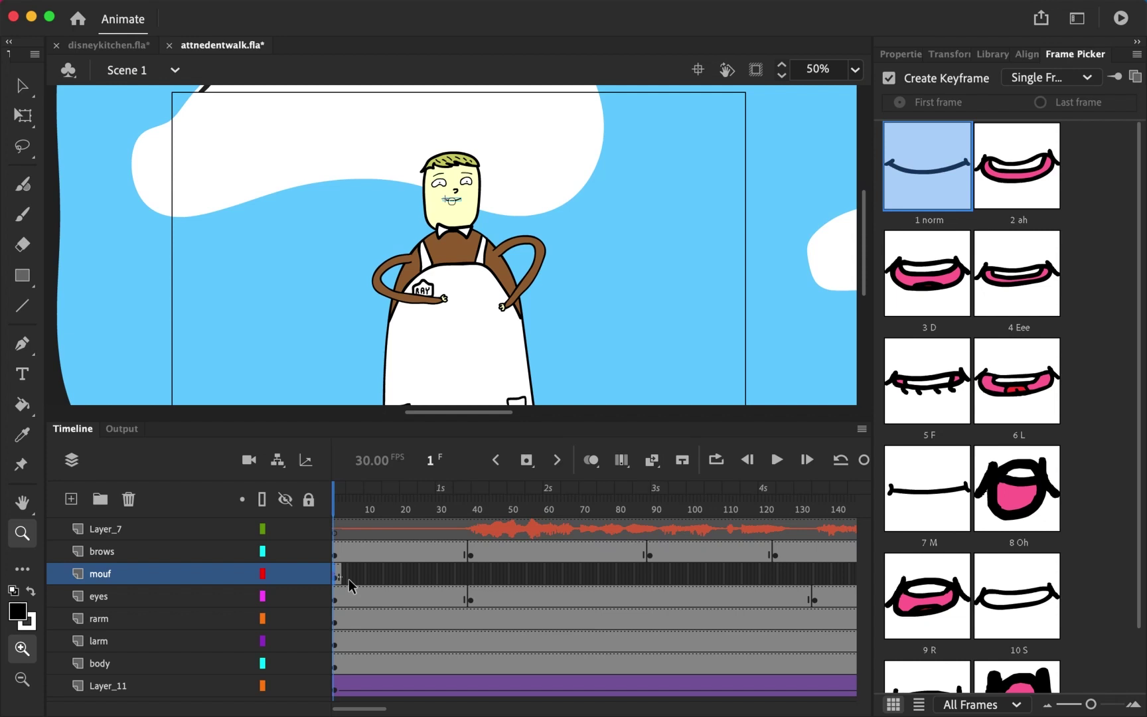
Step: Extend the mouf layer's frames to the end and add a keyframe at frame 776
scroll(372, 579, "right", 5)
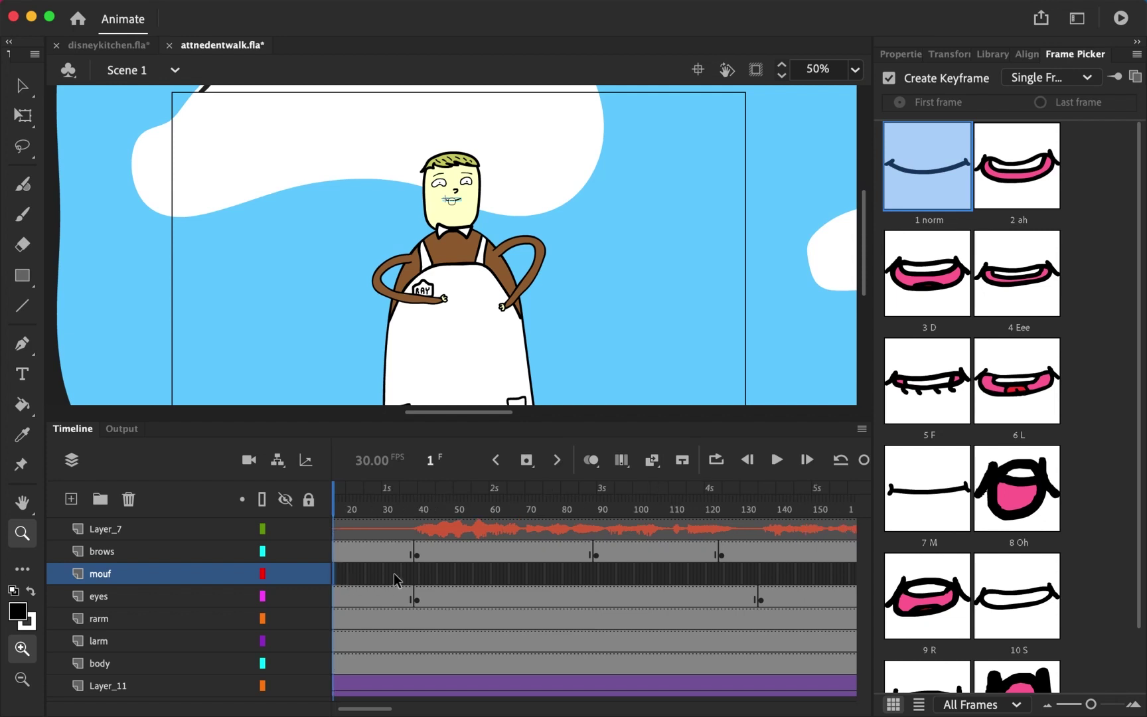
scroll(396, 579, "right", 5)
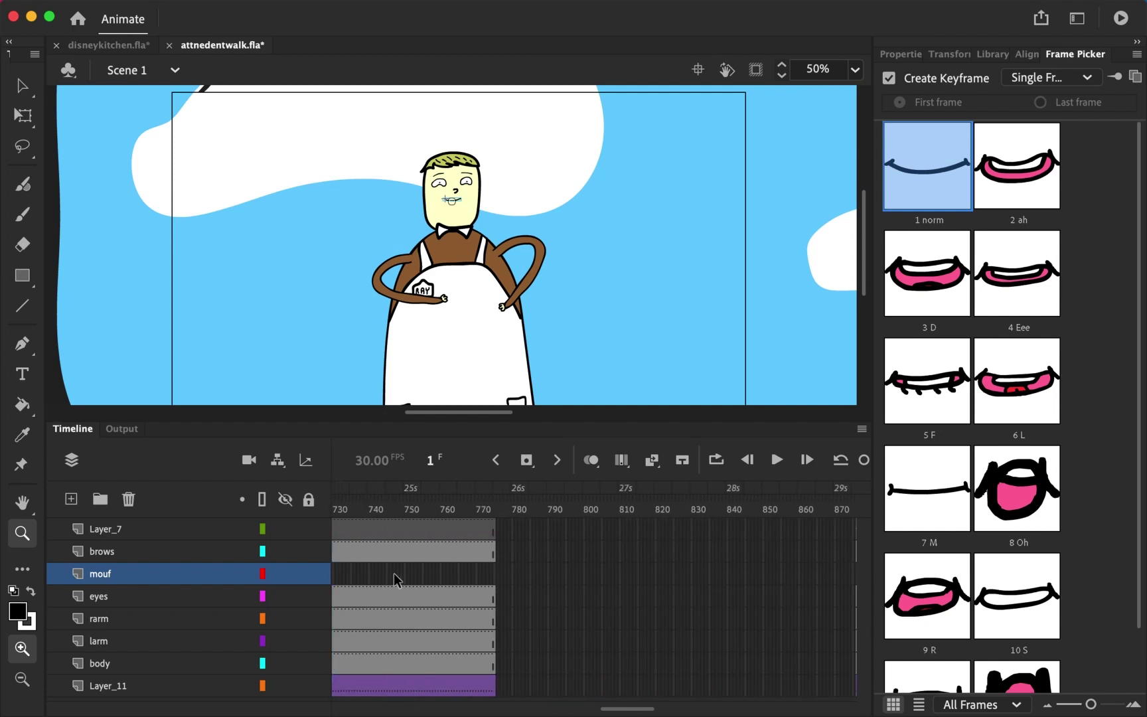
left_click(497, 574)
key("period")
key("F6")
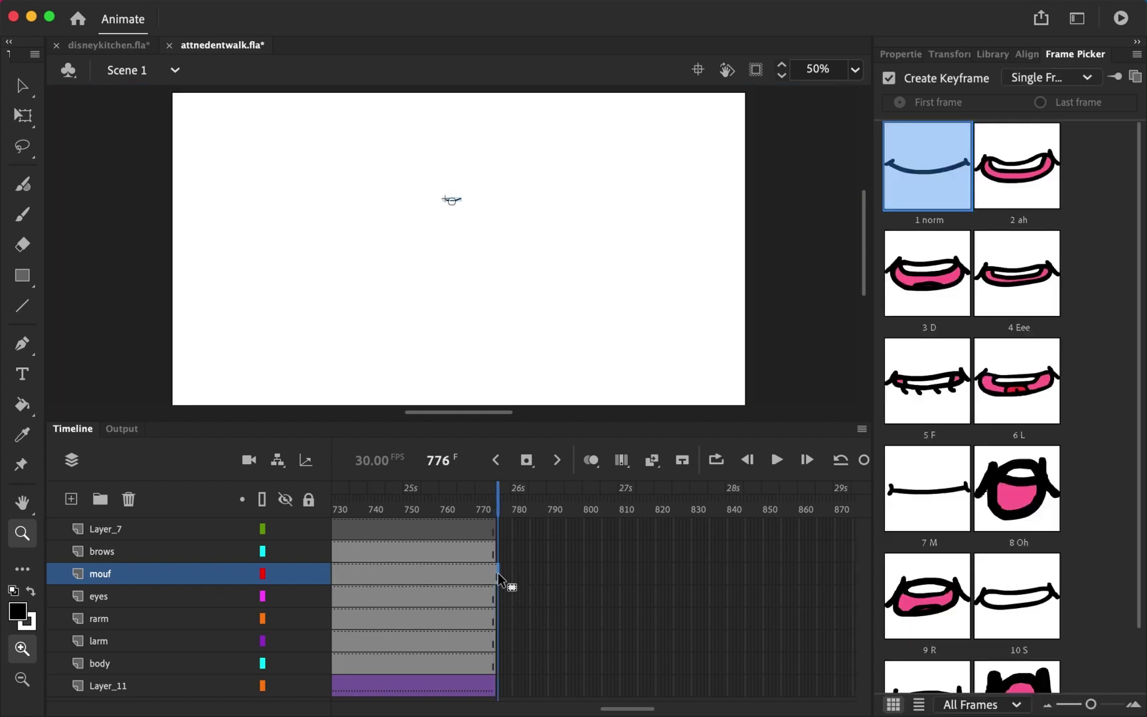
scroll(504, 582, "left", 1)
scroll(545, 528, "left", 10)
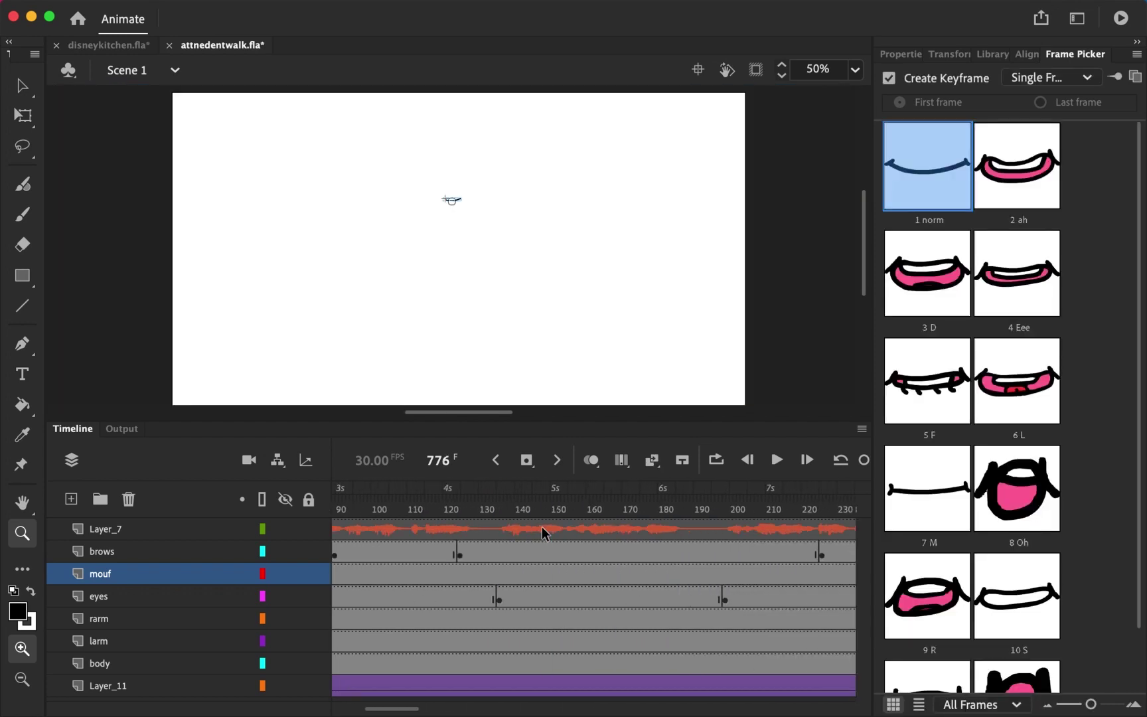
Step: At frame 1, zoom to 200% on the face and delete the old mouth symbol
left_click(335, 578)
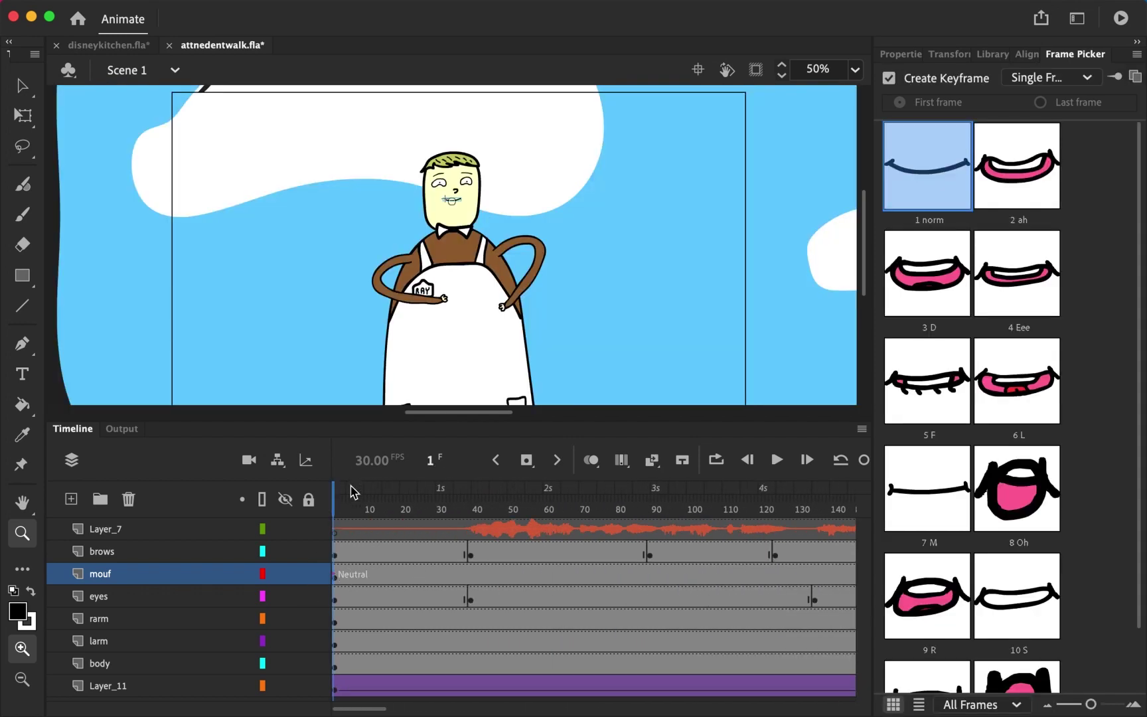
left_click(459, 205)
left_click(448, 237)
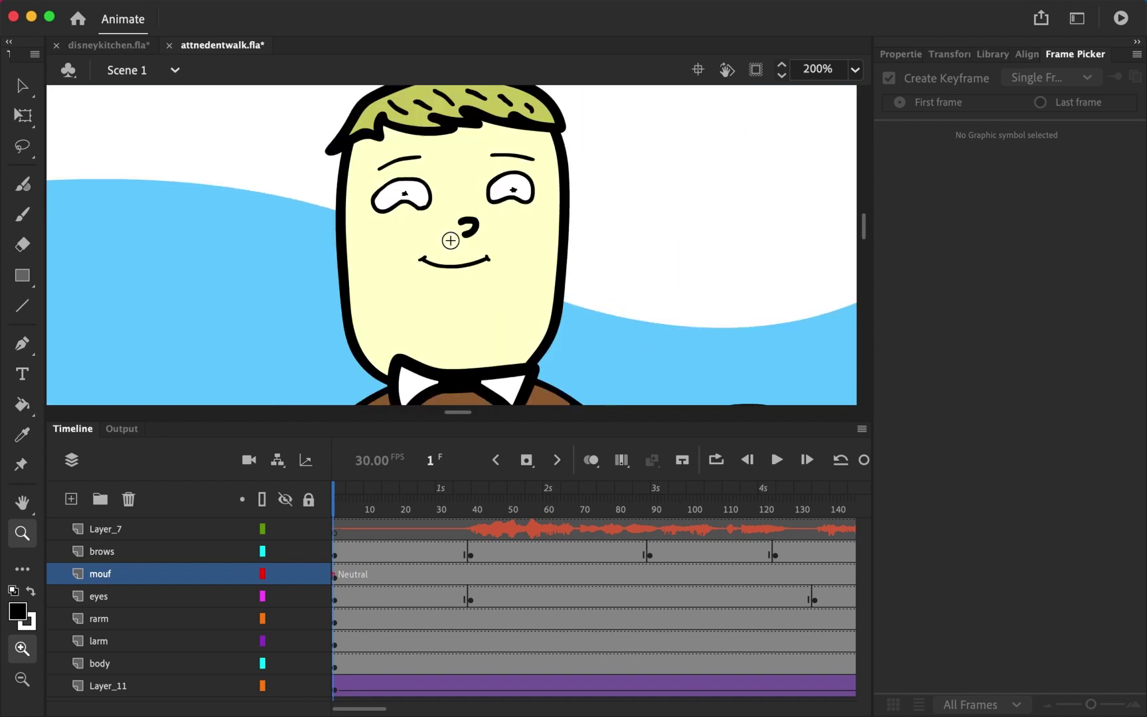
key("b")
key("v")
left_click(463, 266)
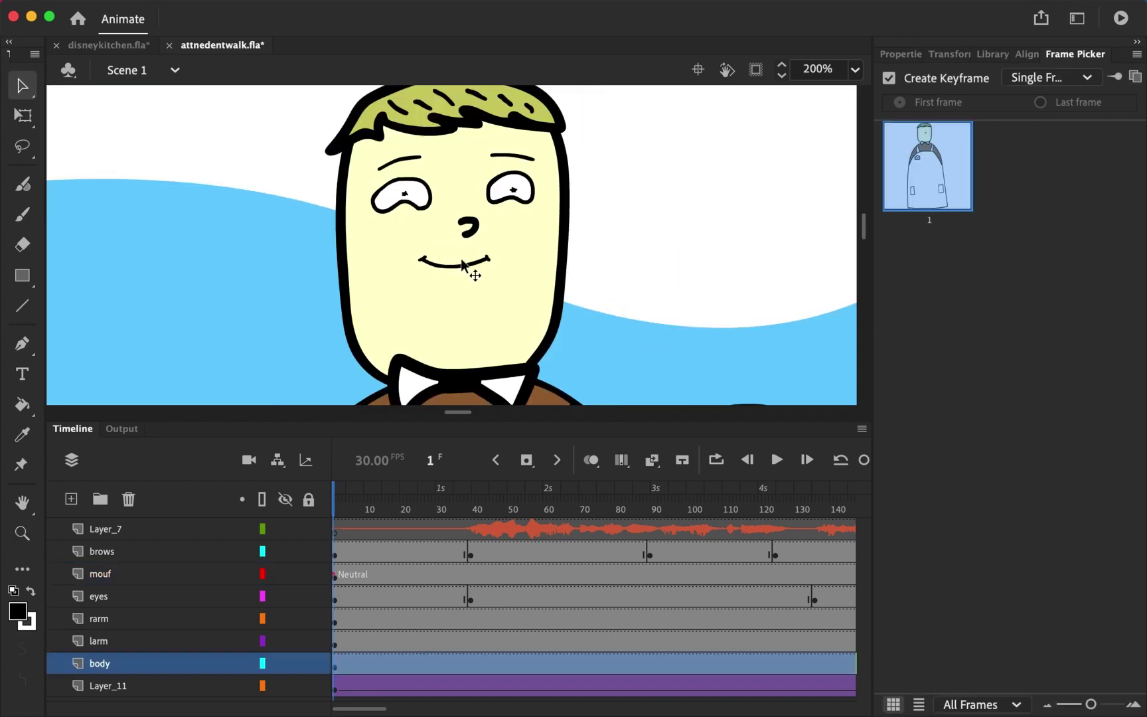
key("Delete")
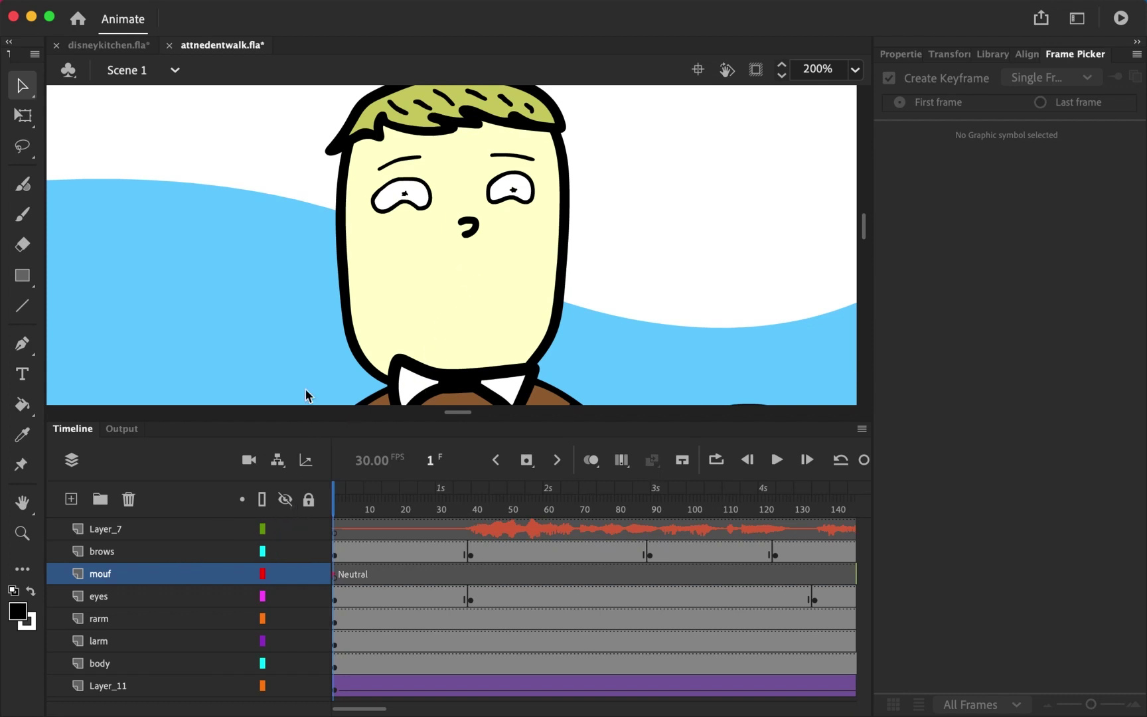
Step: Brush a thin smiling mouth line across the face and select the stroke
key("b")
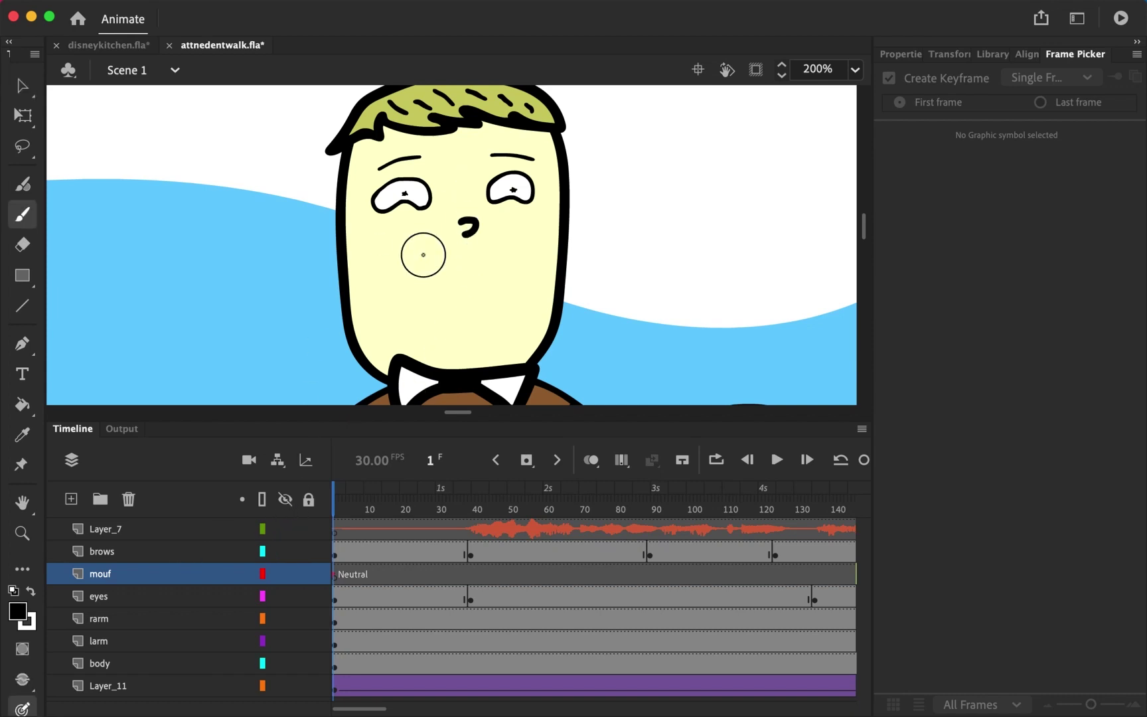
left_click_drag(423, 254, 501, 262)
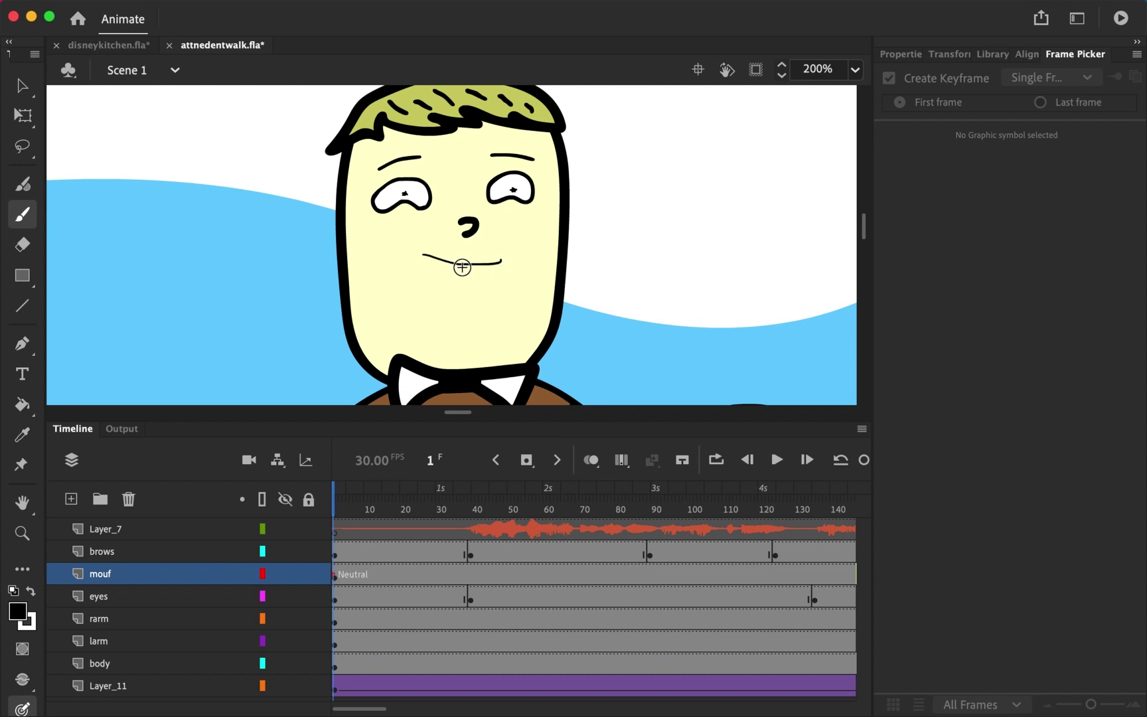
key("v")
left_click(467, 264)
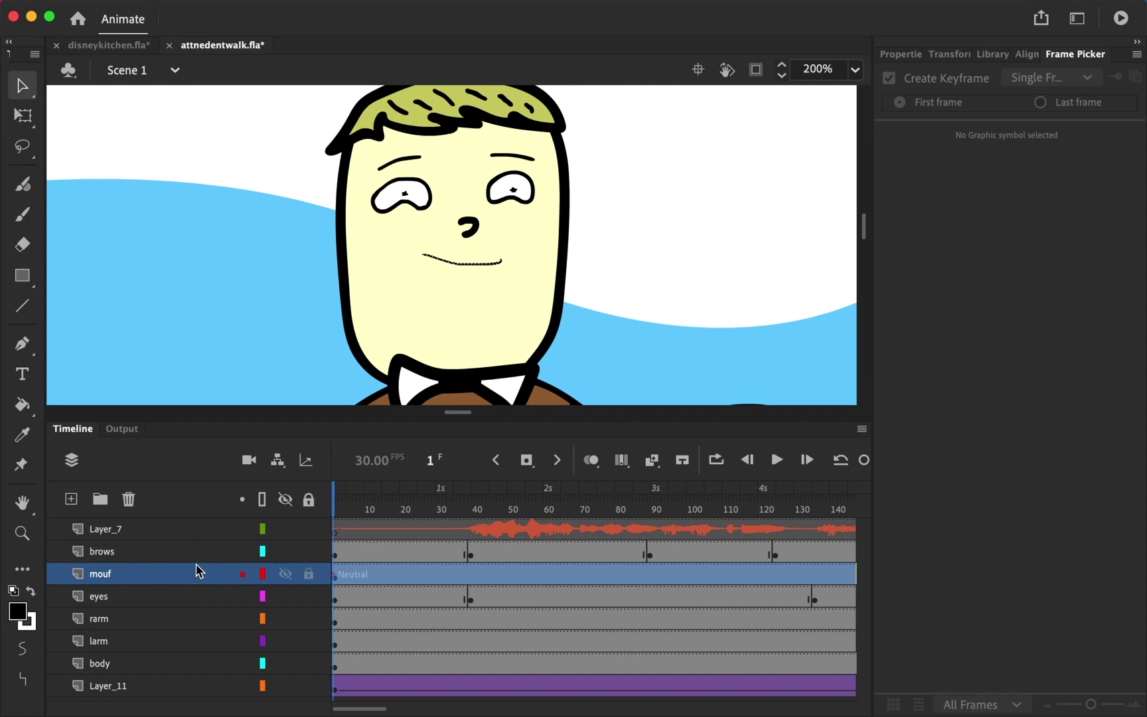
Step: Convert the mouth stroke into a Graphic symbol named moufhappy
right_click(481, 263)
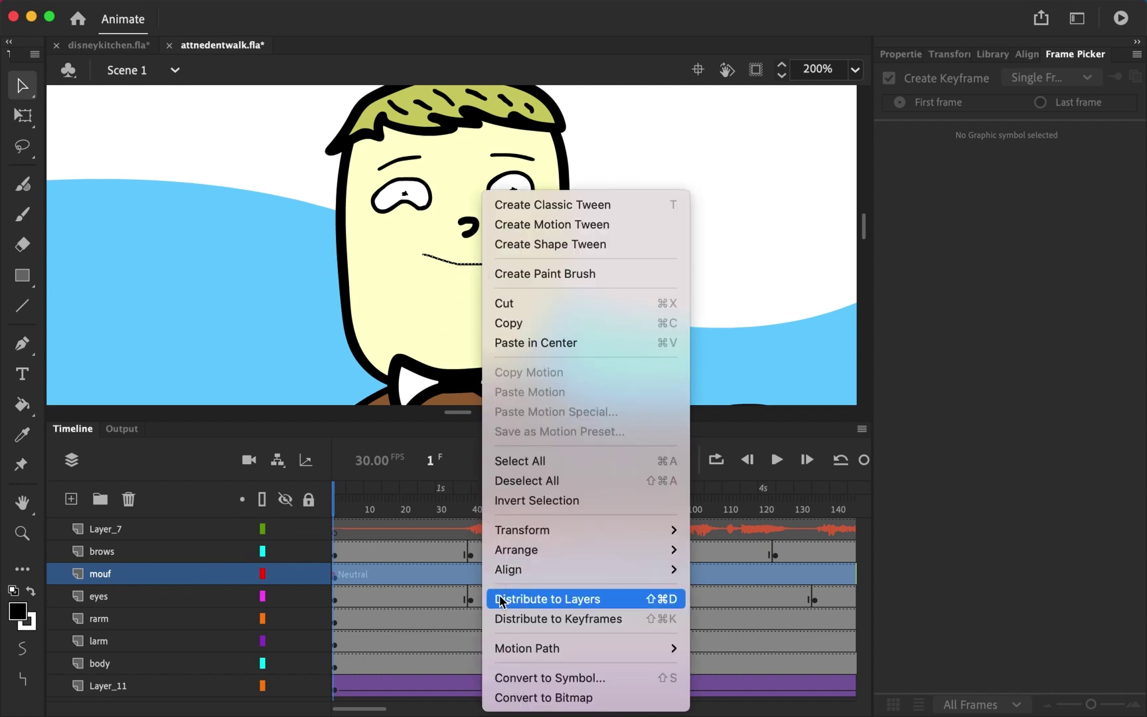
left_click(521, 678)
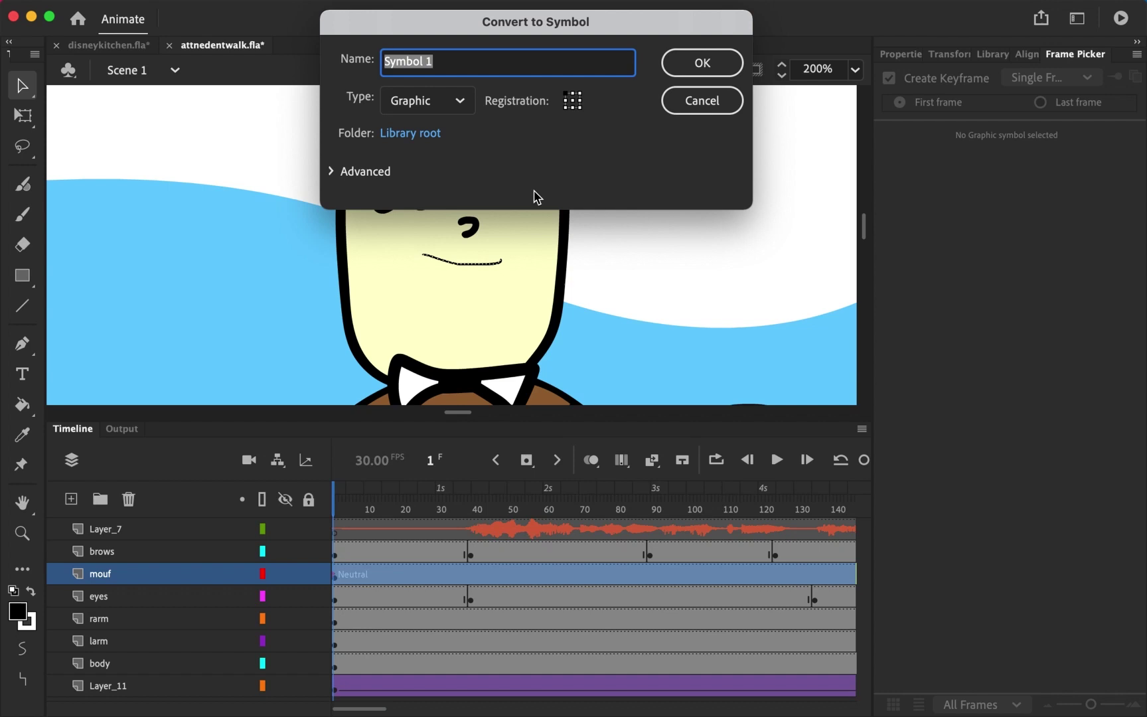
type("mou")
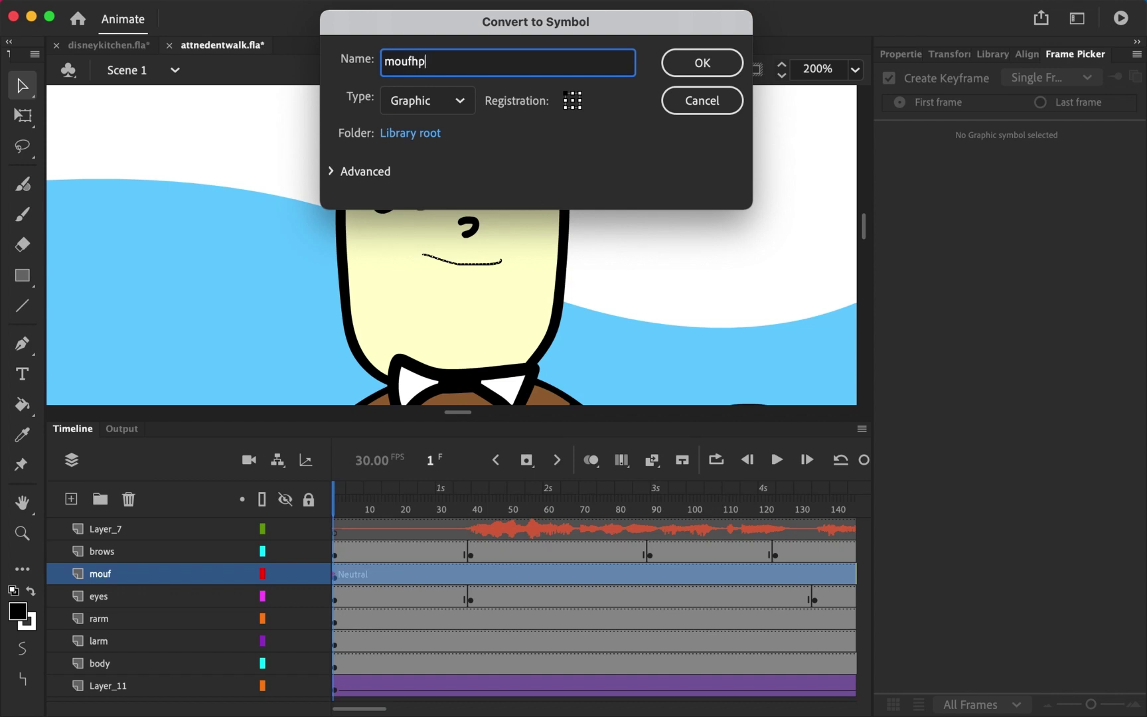
type("fhappy")
key("Return")
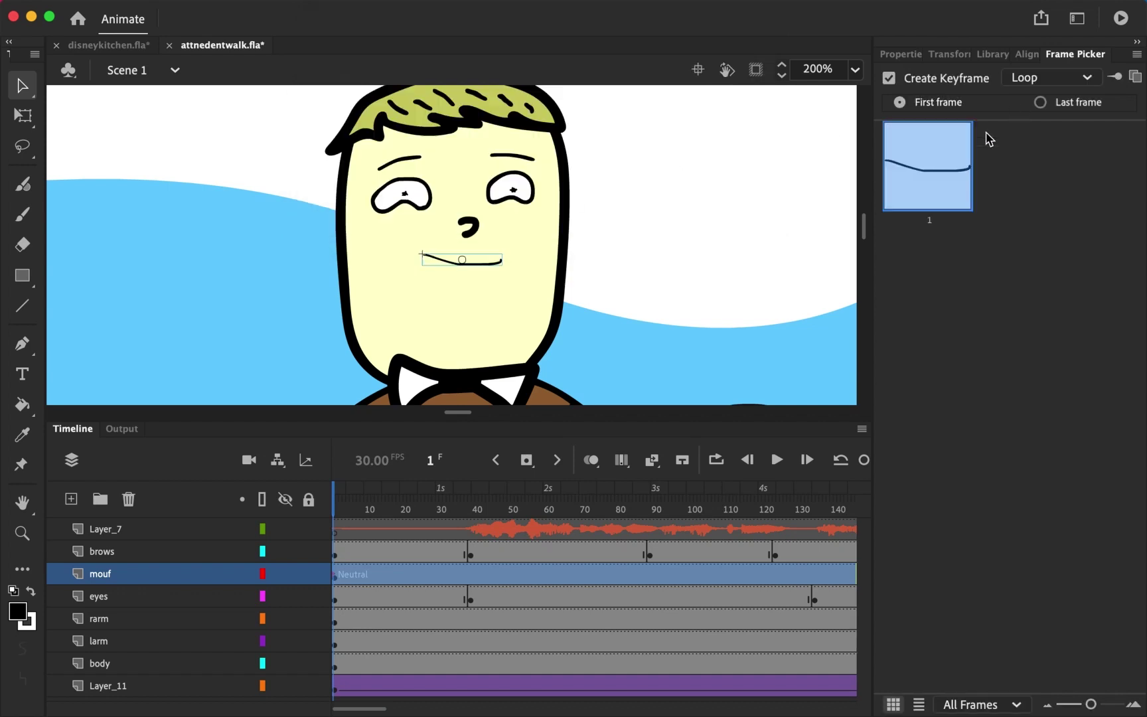
Step: Edit moufhappy with side panels collapsed and widened timeline frame spacing
double_click(441, 263)
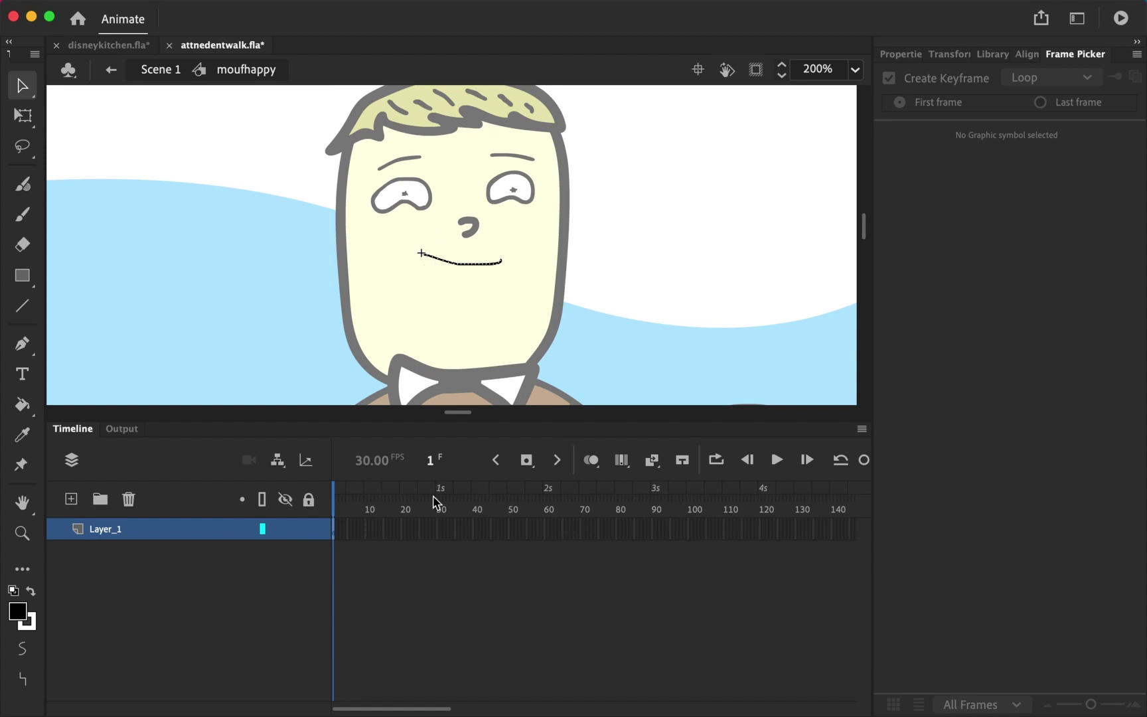
left_click(1138, 45)
left_click(1010, 465)
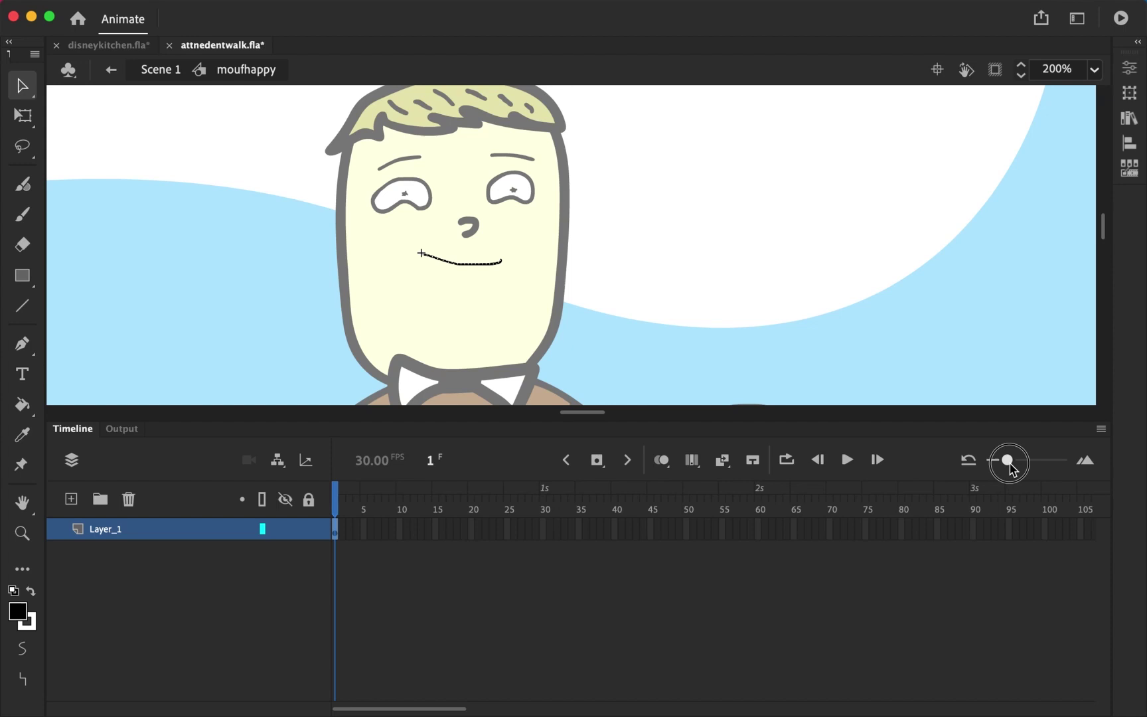
left_click_drag(1010, 467, 1020, 464)
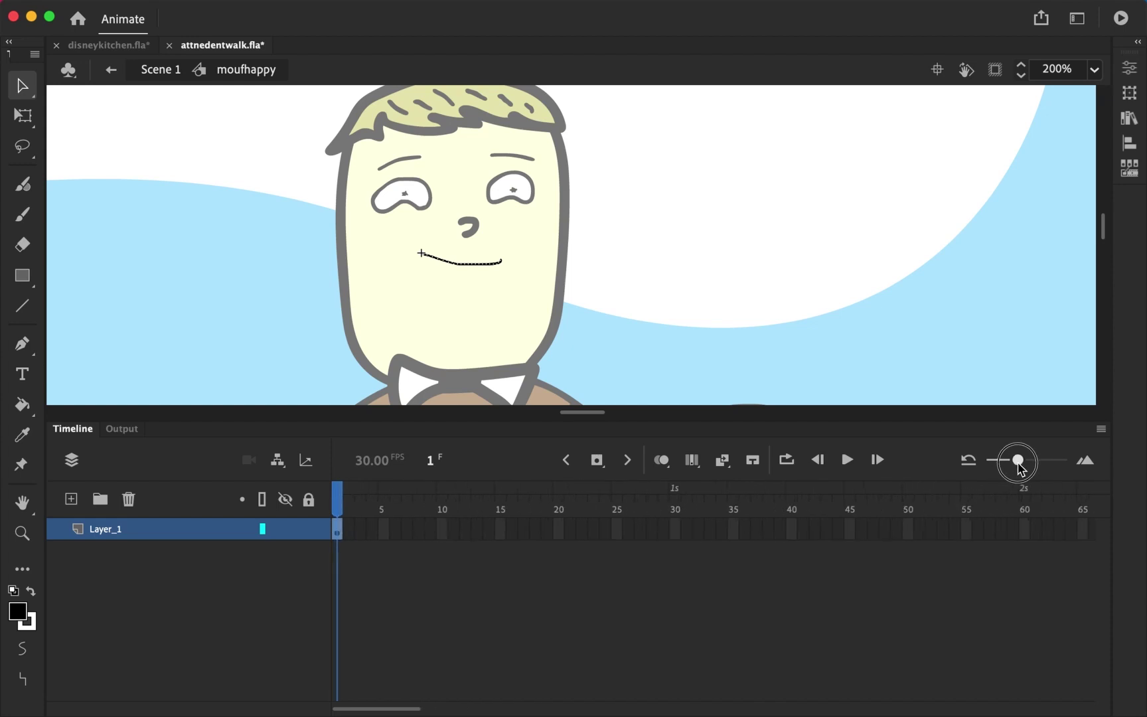
left_click(346, 505)
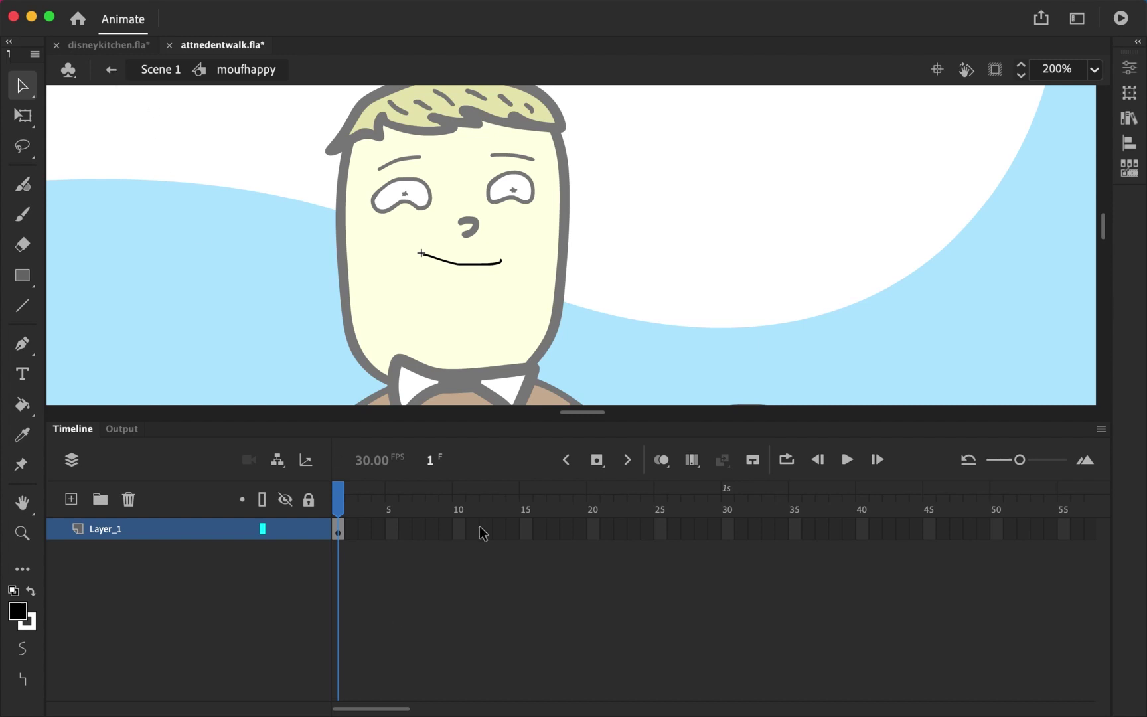
Step: Back in Scene 1, review the moufhappy instance's Lip Syncing viseme grid, then cancel it
left_click(111, 70)
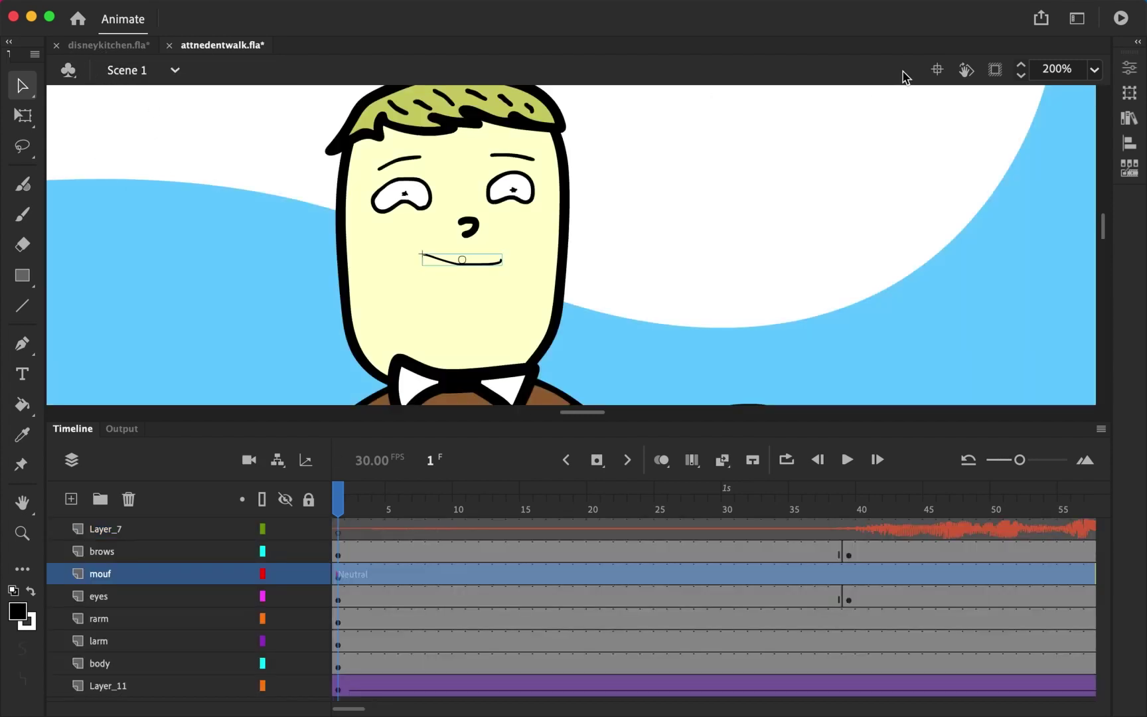
left_click(1134, 43)
left_click(914, 56)
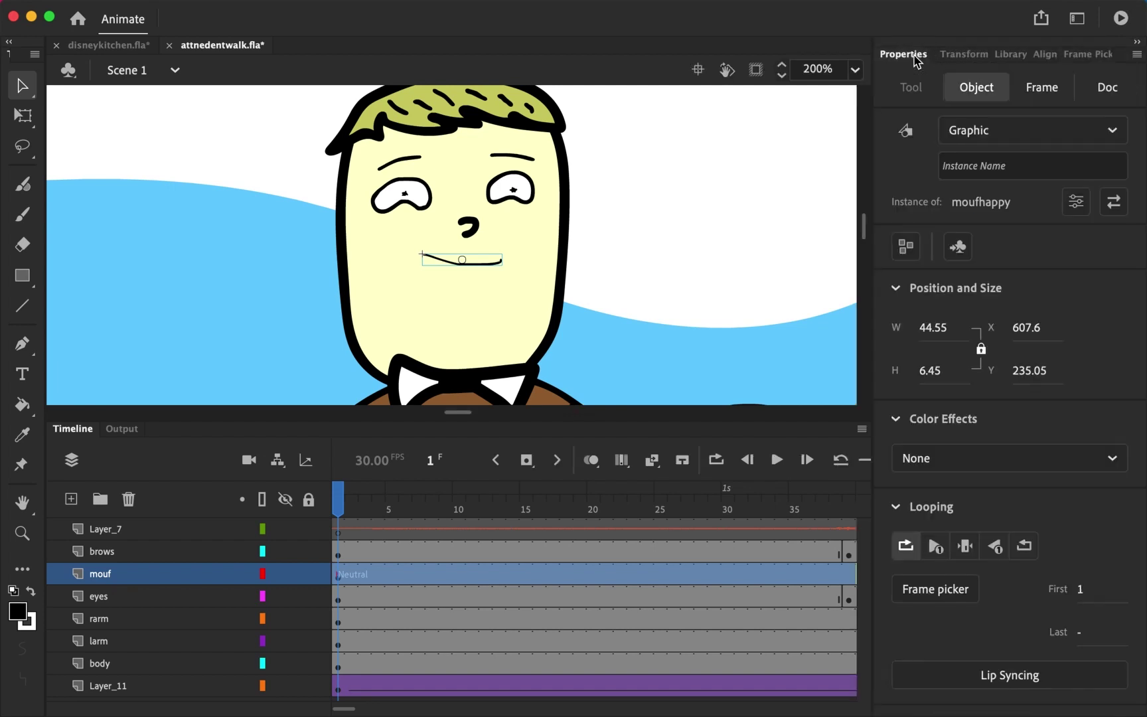
left_click(1010, 674)
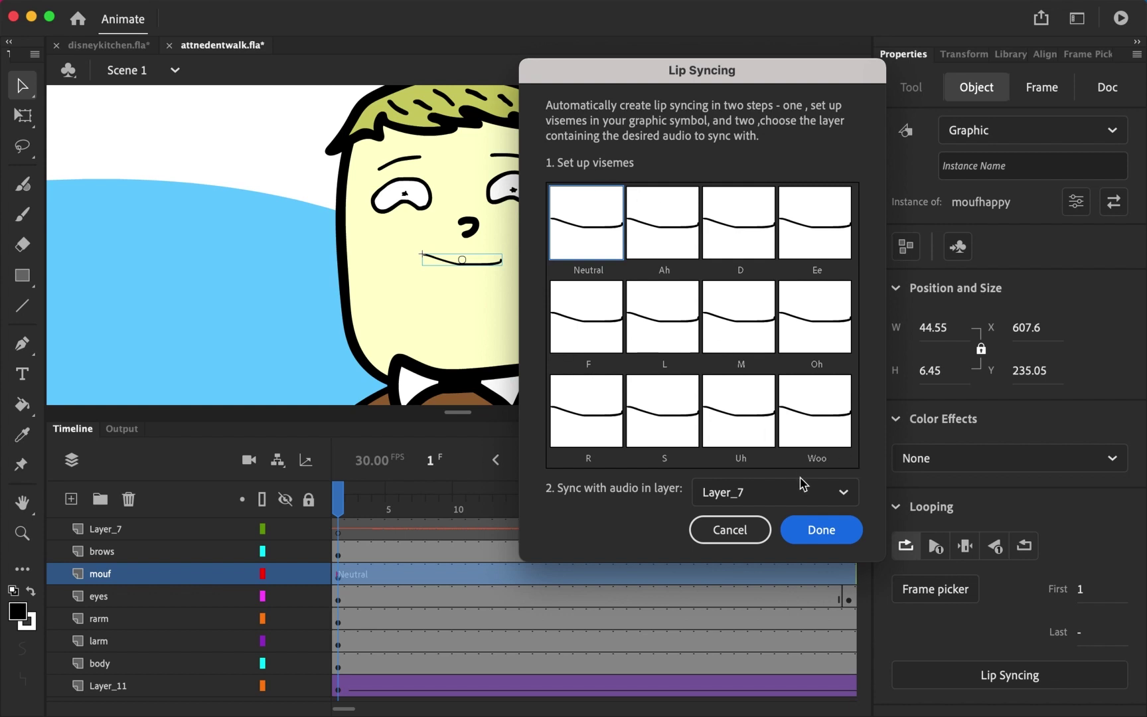
left_click(730, 529)
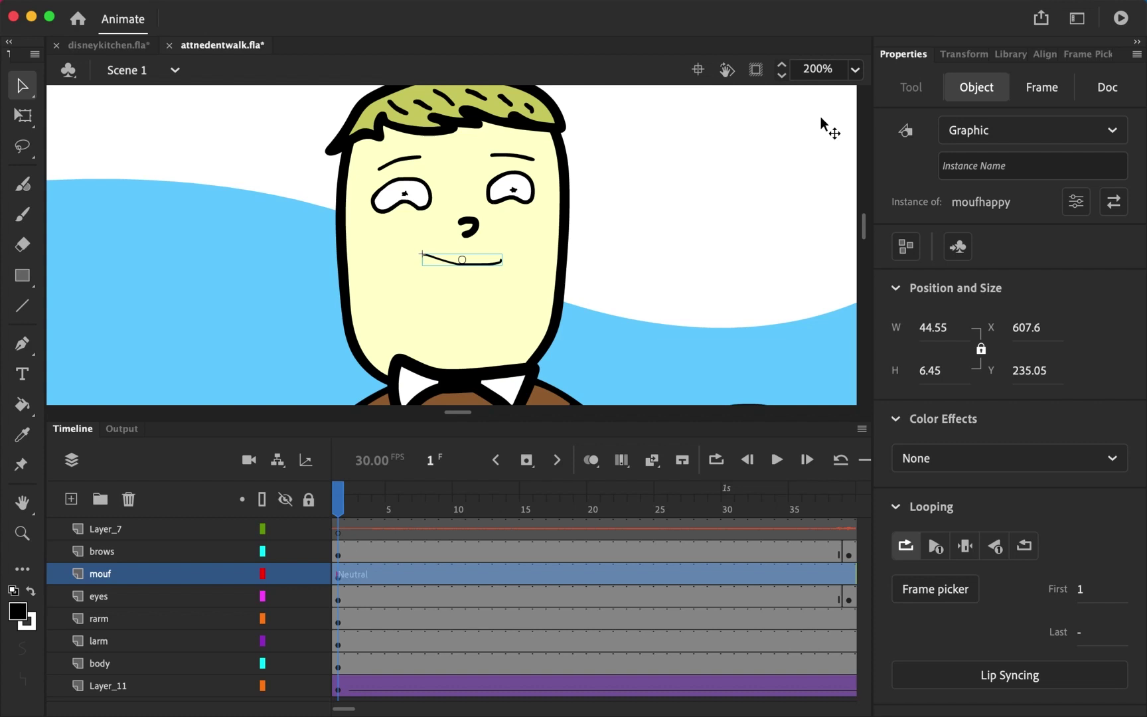
Step: Enter the moufhappy symbol and select its 15-frame span on the mouth layer
double_click(457, 266)
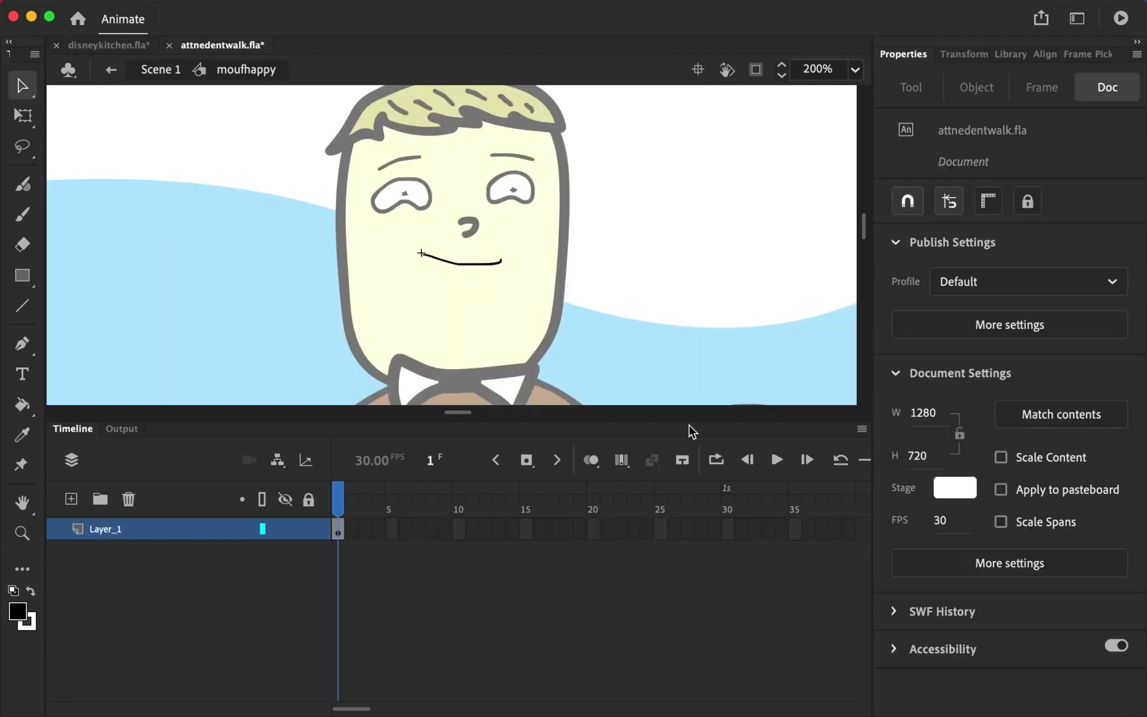
key("k")
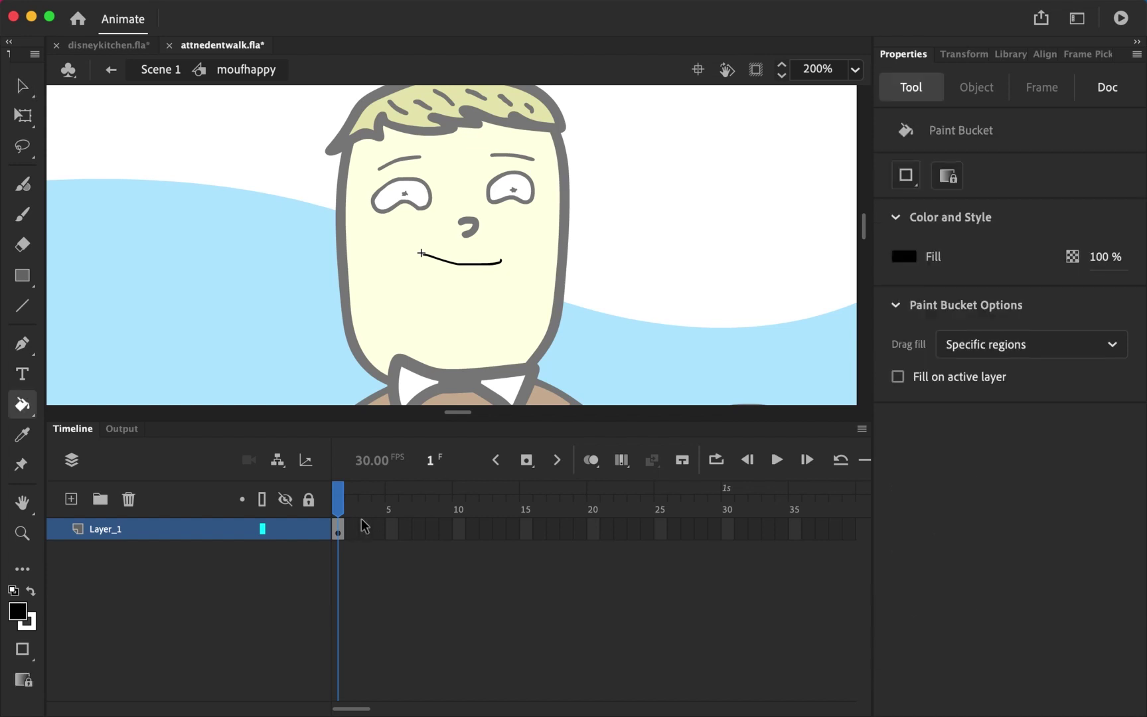
left_click(366, 524)
left_click_drag(366, 524, 543, 535)
left_click(532, 532)
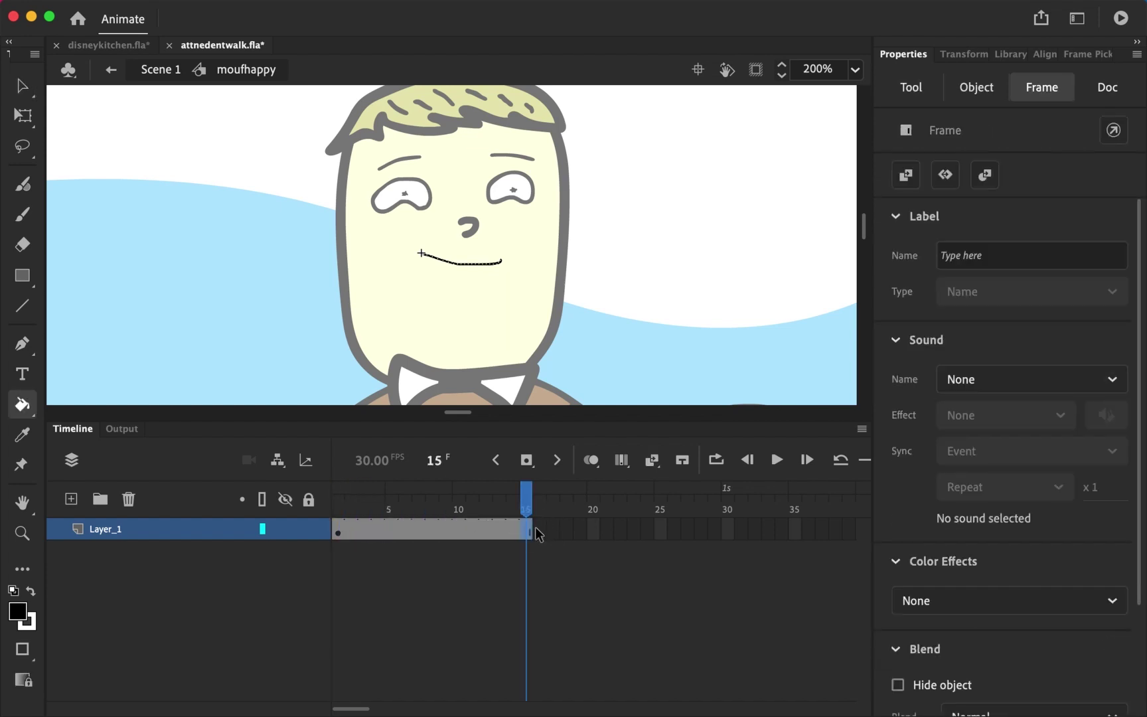
left_click(339, 533, "shift")
key("v")
key("super+equal")
left_click(962, 55)
left_click(904, 55)
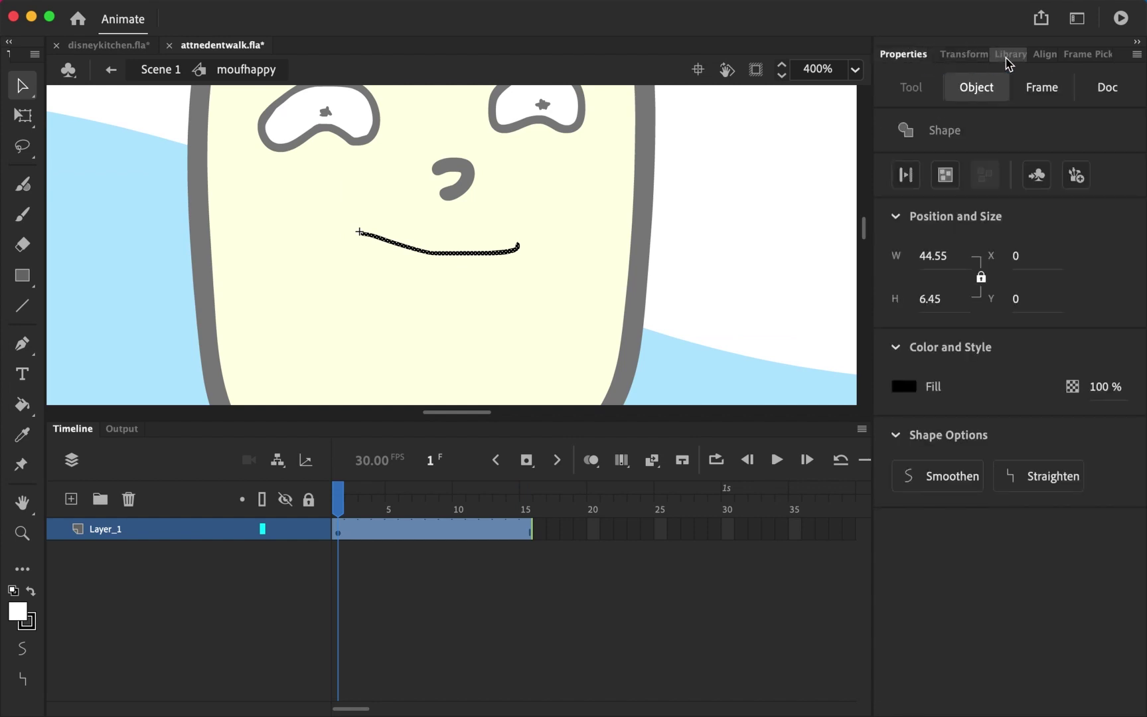
Step: Open moufnhappy from the Library, widen timeline frames, zoom in, and step through its visemes
left_click(1006, 56)
double_click(911, 431)
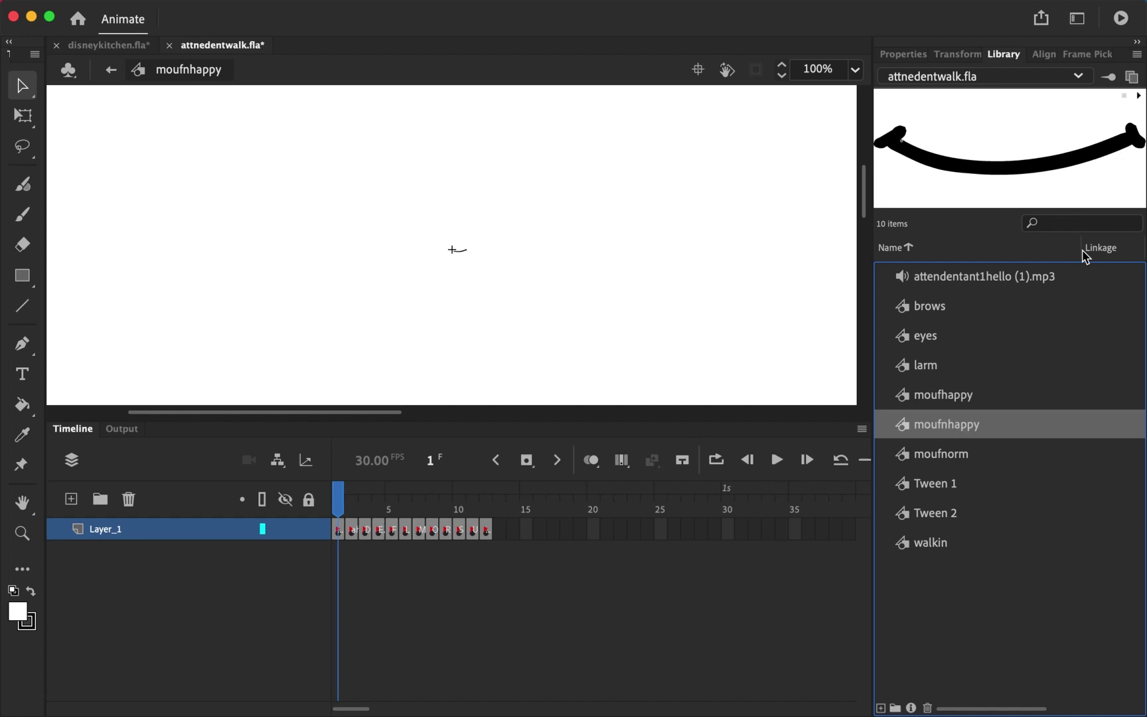
left_click(1137, 42)
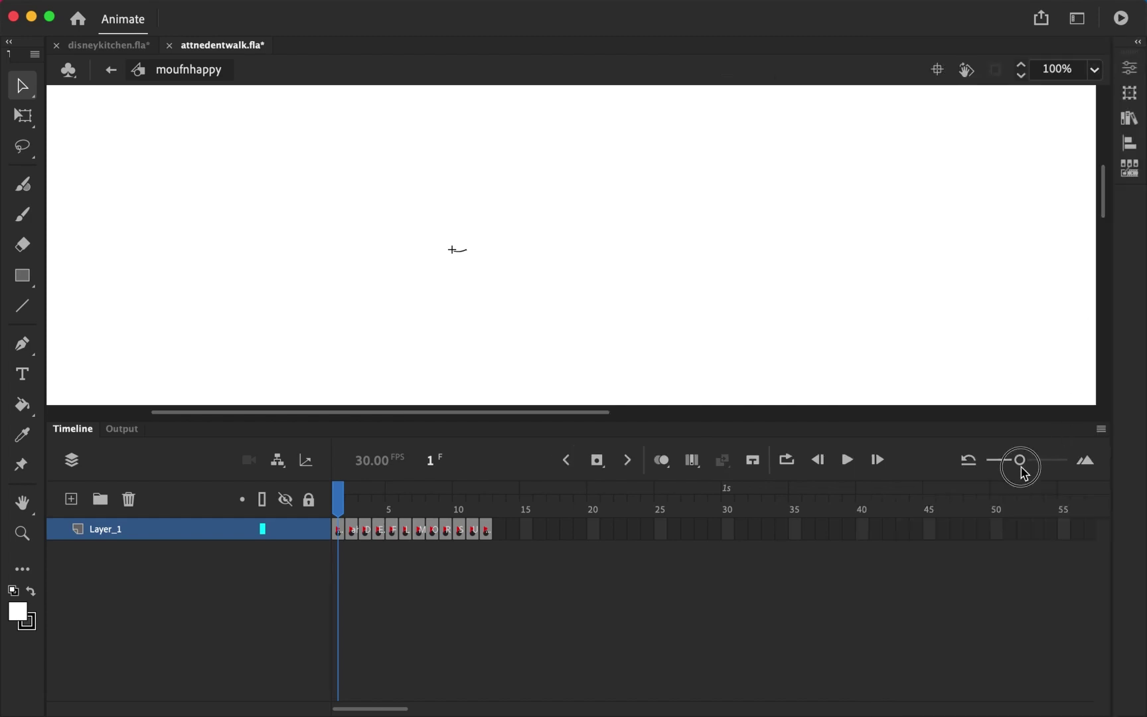
left_click_drag(1029, 463, 1042, 461)
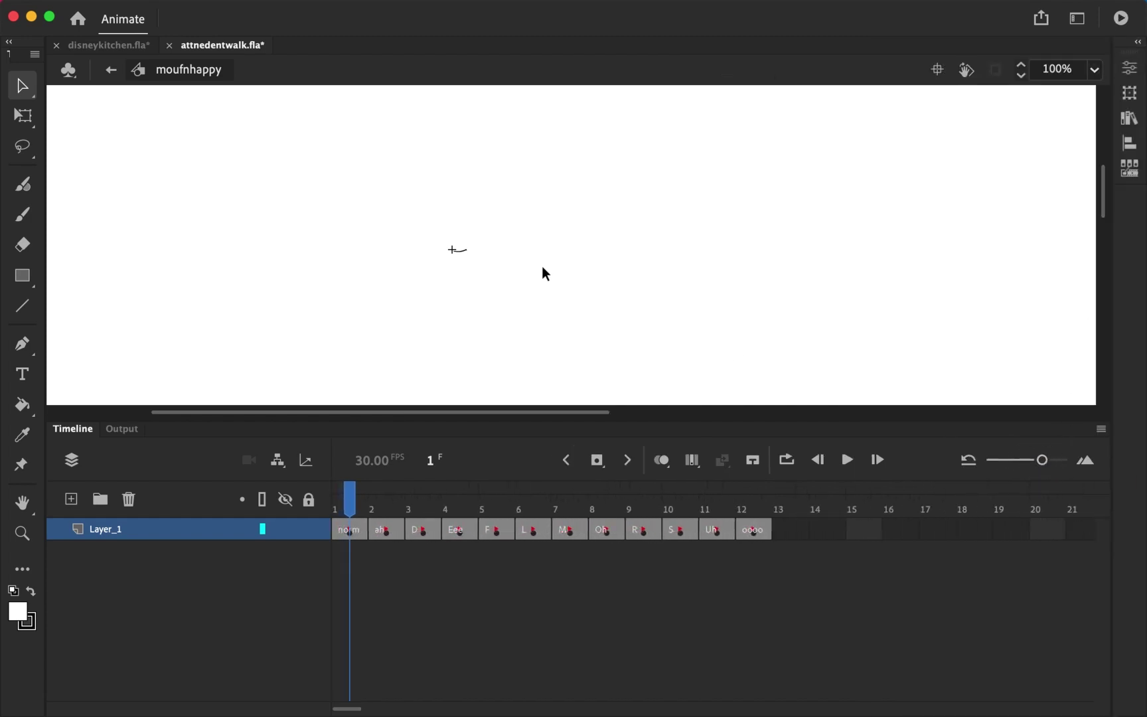
key("z")
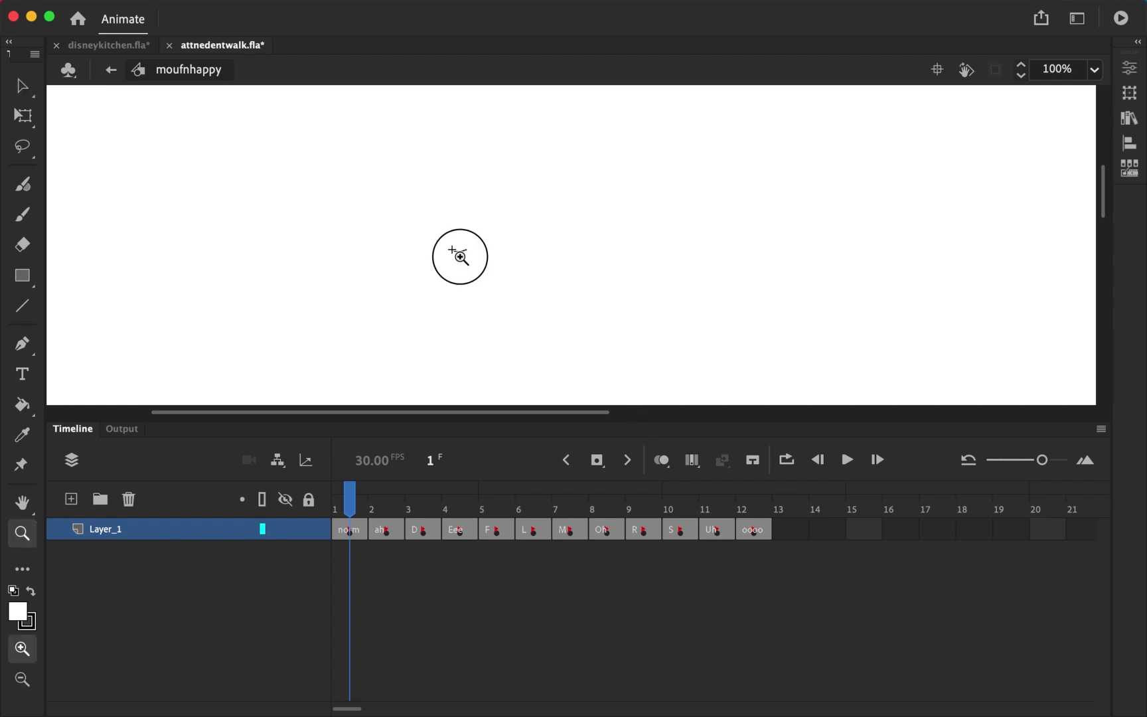
left_click(456, 256)
left_click(575, 231)
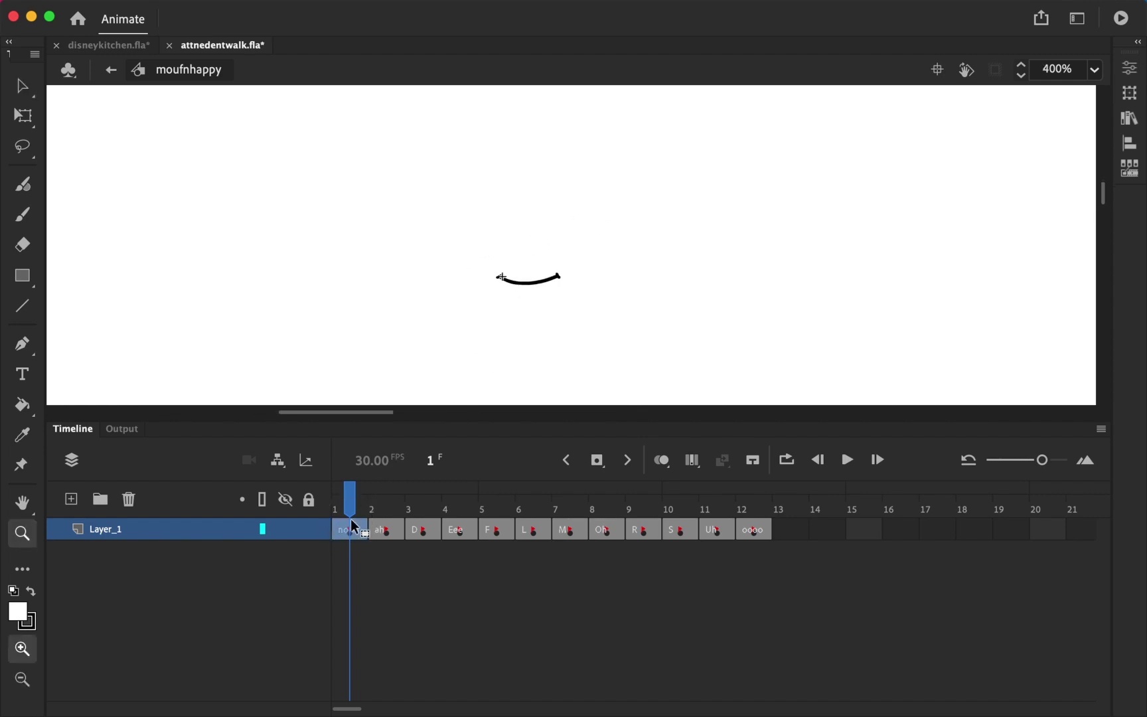
left_click(386, 506)
mouse_move(393, 506)
left_mouse_down()
mouse_move(754, 507)
mouse_move(355, 505)
mouse_move(752, 496)
mouse_move(620, 491)
mouse_move(319, 496)
mouse_move(758, 502)
mouse_move(330, 531)
left_mouse_up()
Step: Insert a frame after the norm keyframe and add a new keyframe at frame 2
left_click(353, 531)
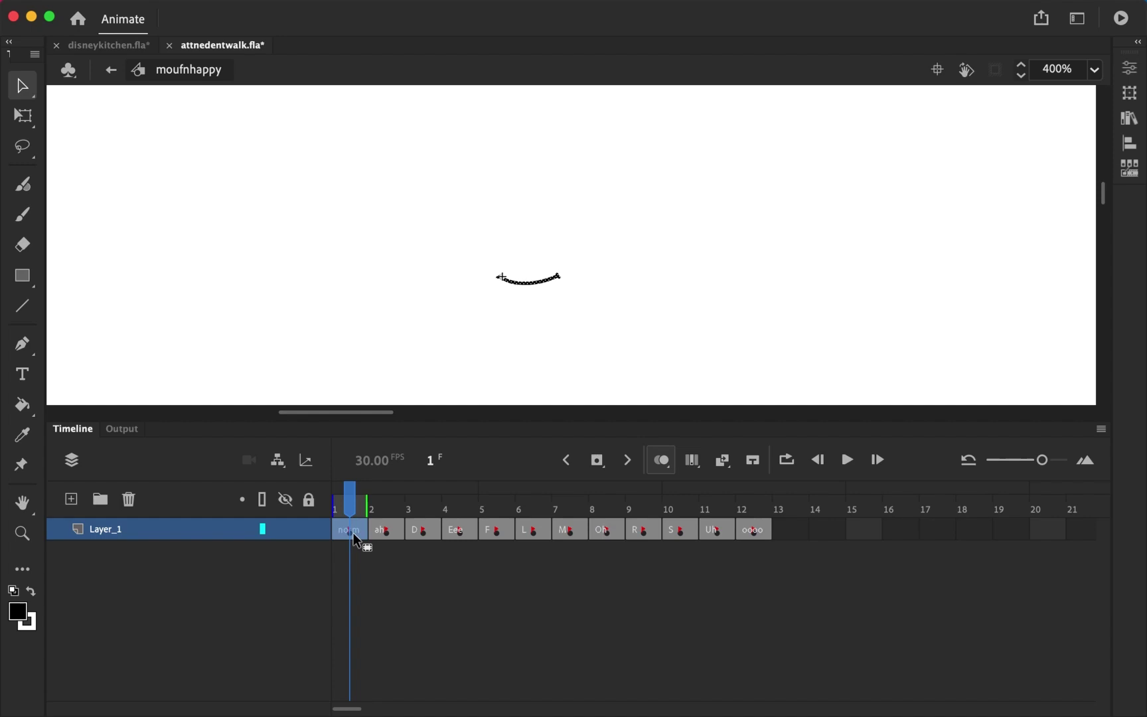
left_click_drag(351, 505, 267, 553)
left_click(358, 529)
right_click(356, 534)
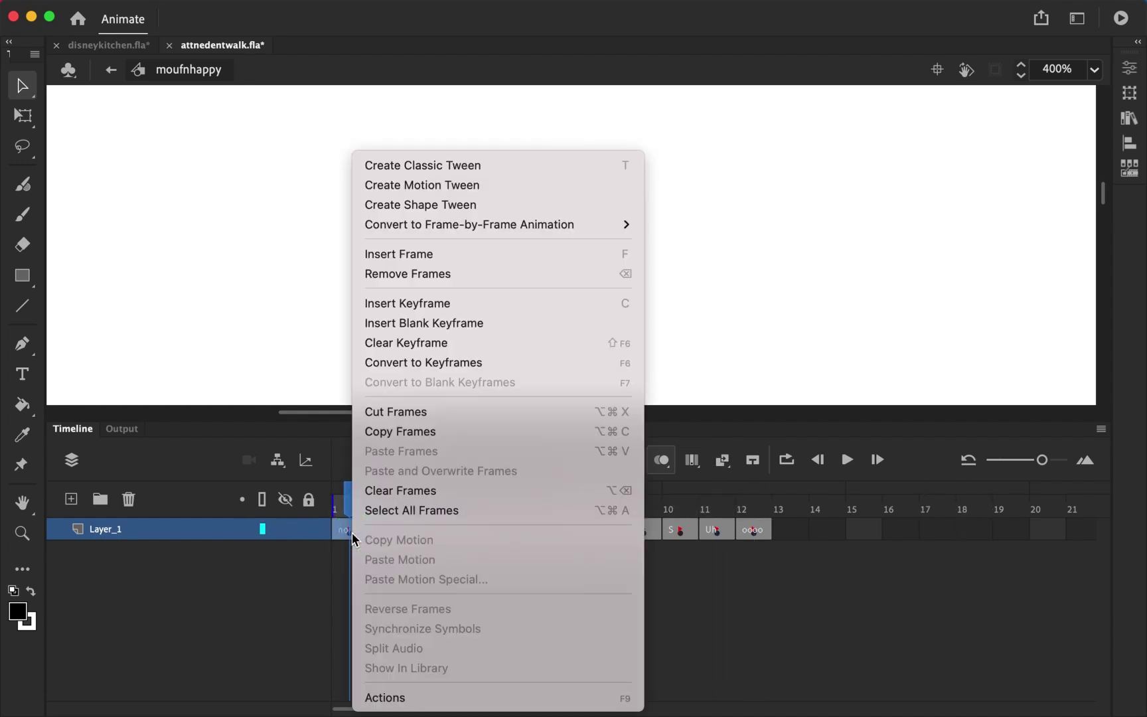
left_click(470, 256)
left_click(396, 524)
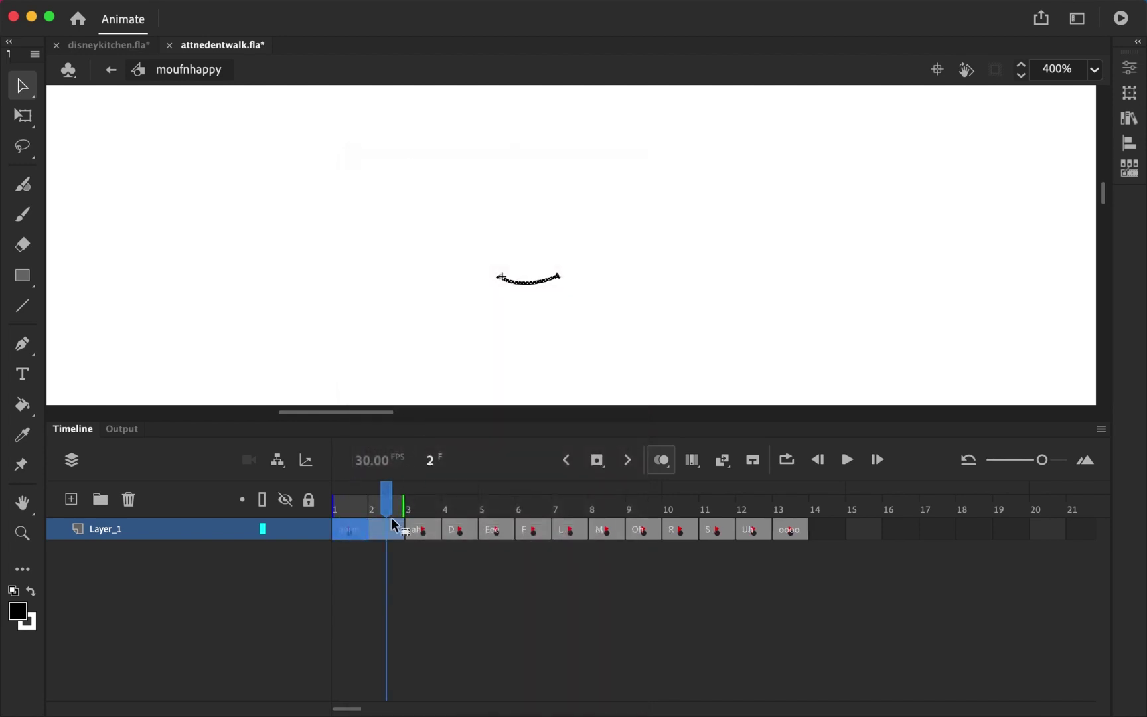
left_click(596, 462)
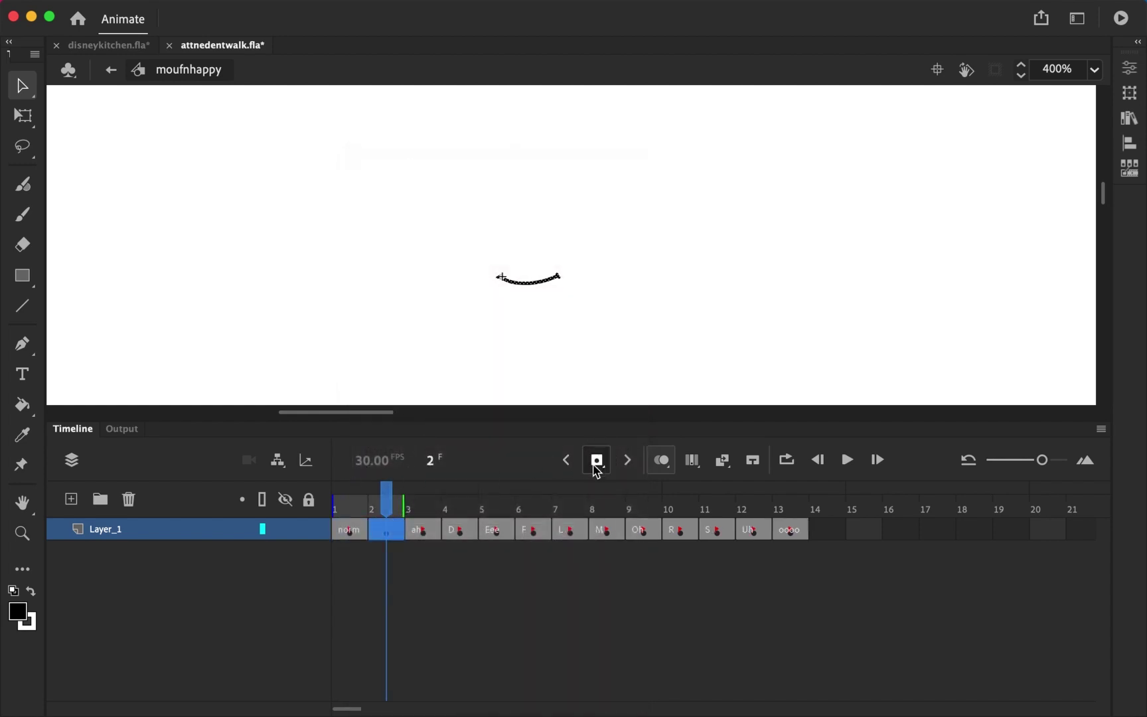
Step: Brush a stroke over the left part of the frame-2 mouth curve
left_click(533, 282)
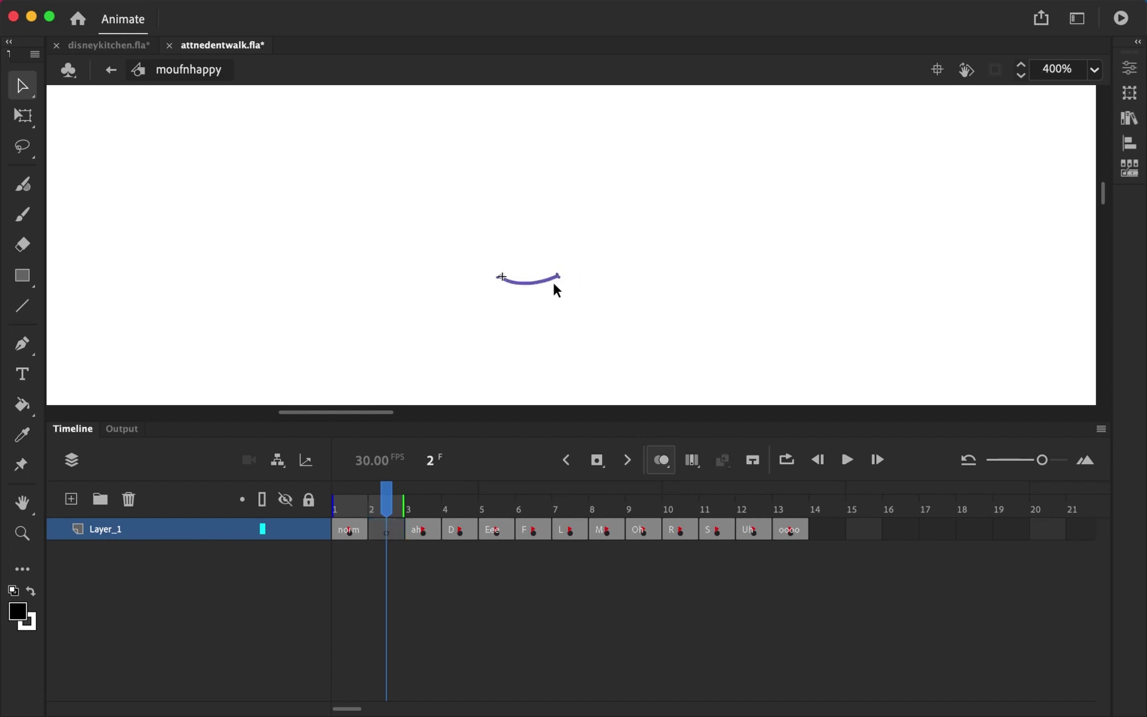
key("b")
mouse_move(499, 278)
left_mouse_down()
mouse_move(564, 284)
mouse_move(533, 303)
mouse_move(490, 296)
mouse_move(485, 280)
mouse_move(556, 276)
left_mouse_up()
Step: Remove the extra frame so ah returns to frame 2 and oooo to frame 12
left_click(412, 510)
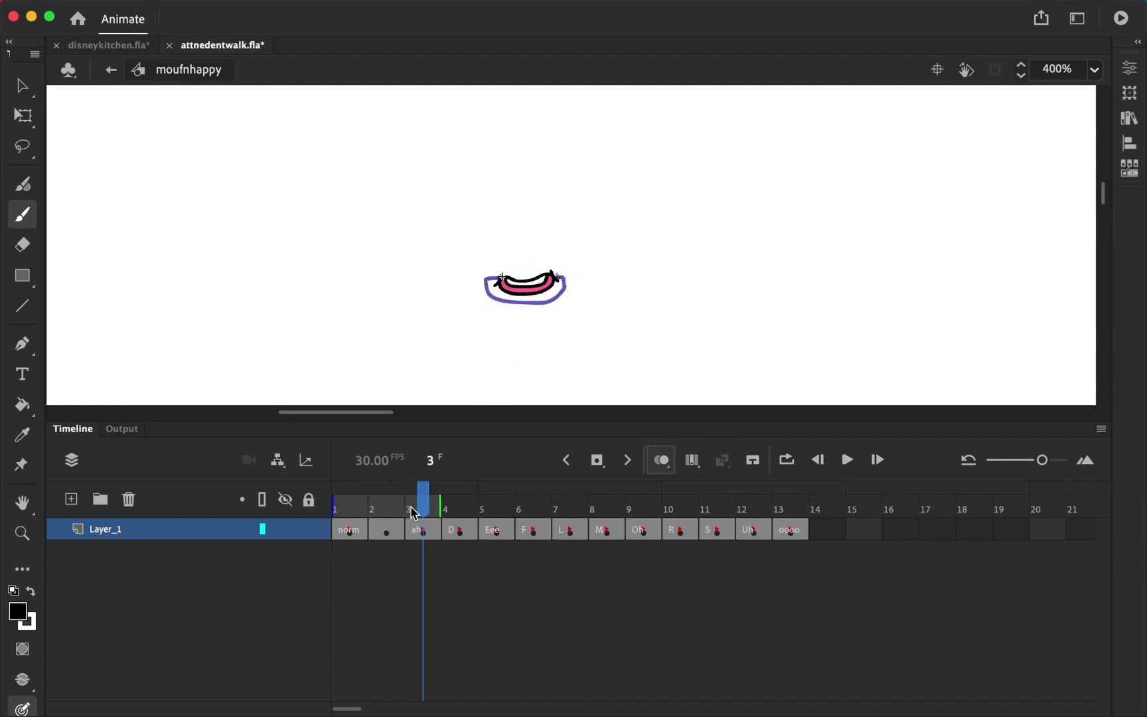
key("z")
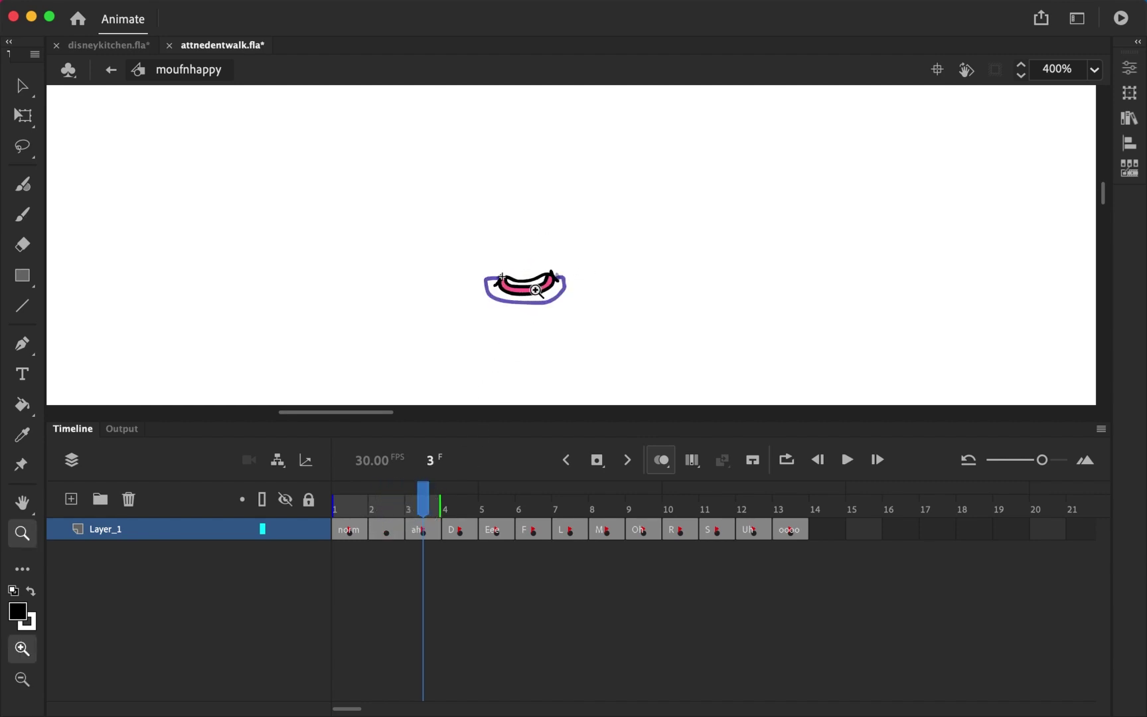
left_click(369, 534)
key("shift+F5")
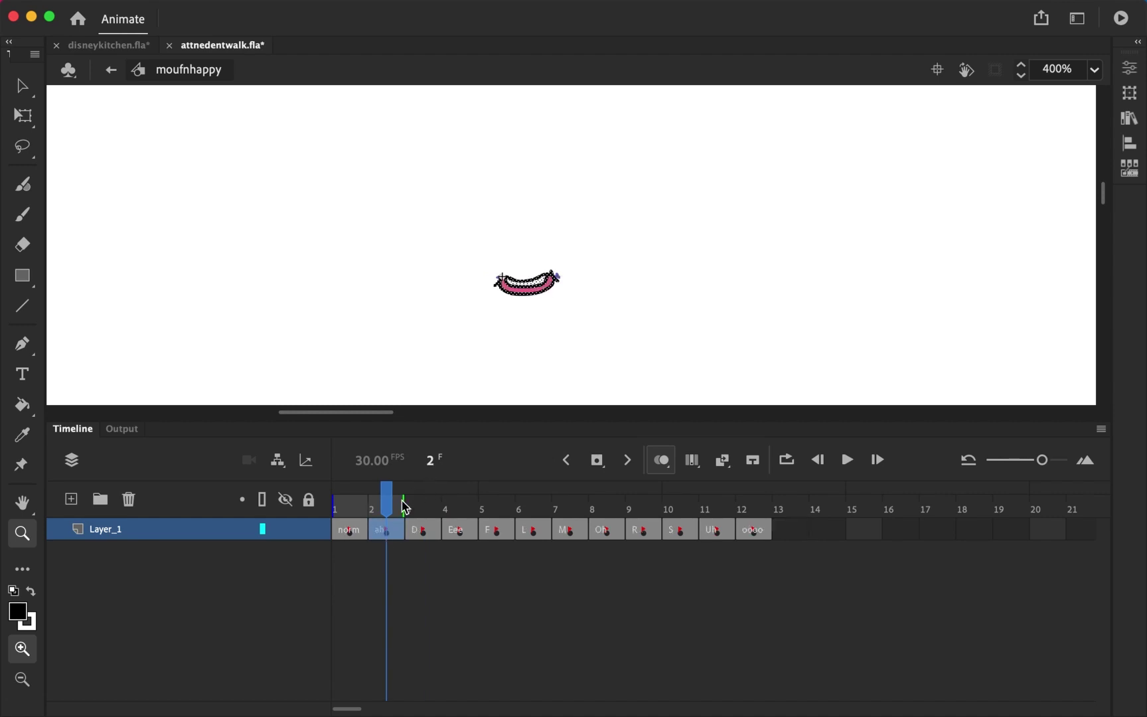
mouse_move(399, 510)
left_mouse_down()
mouse_move(353, 502)
mouse_move(493, 496)
mouse_move(420, 499)
left_mouse_up()
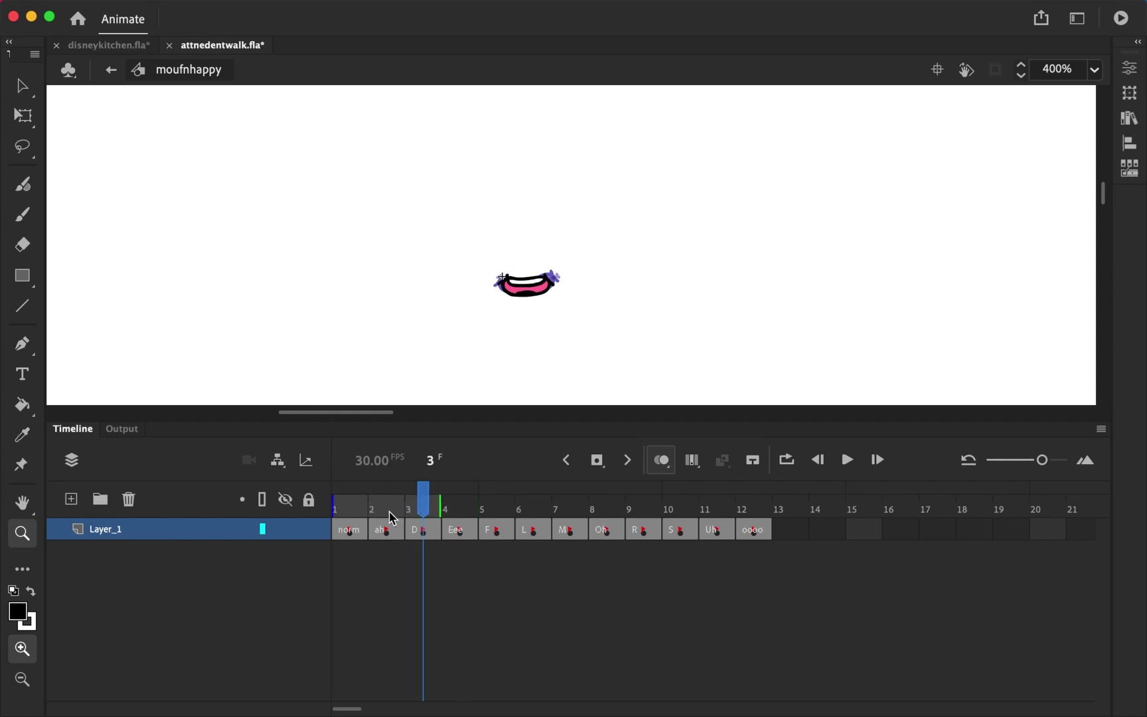
left_click(393, 518)
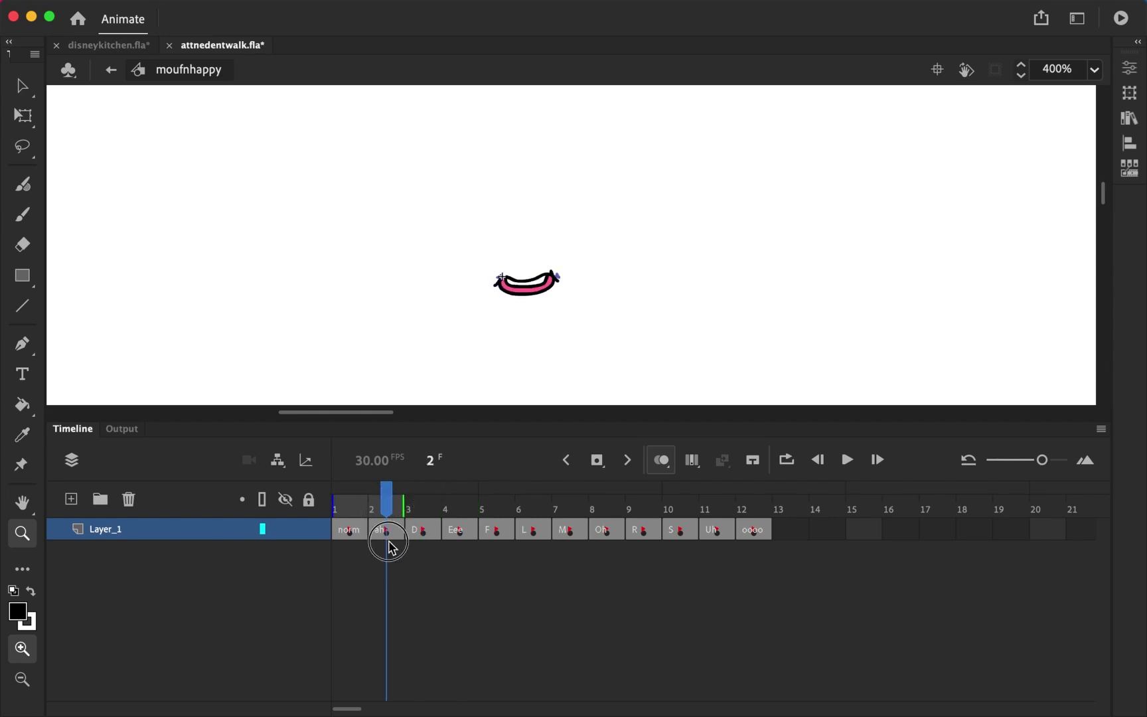
Step: Reopen Properties and check the labels on the ah, D, Eee and F frames
left_click(1139, 42)
left_click(1043, 91)
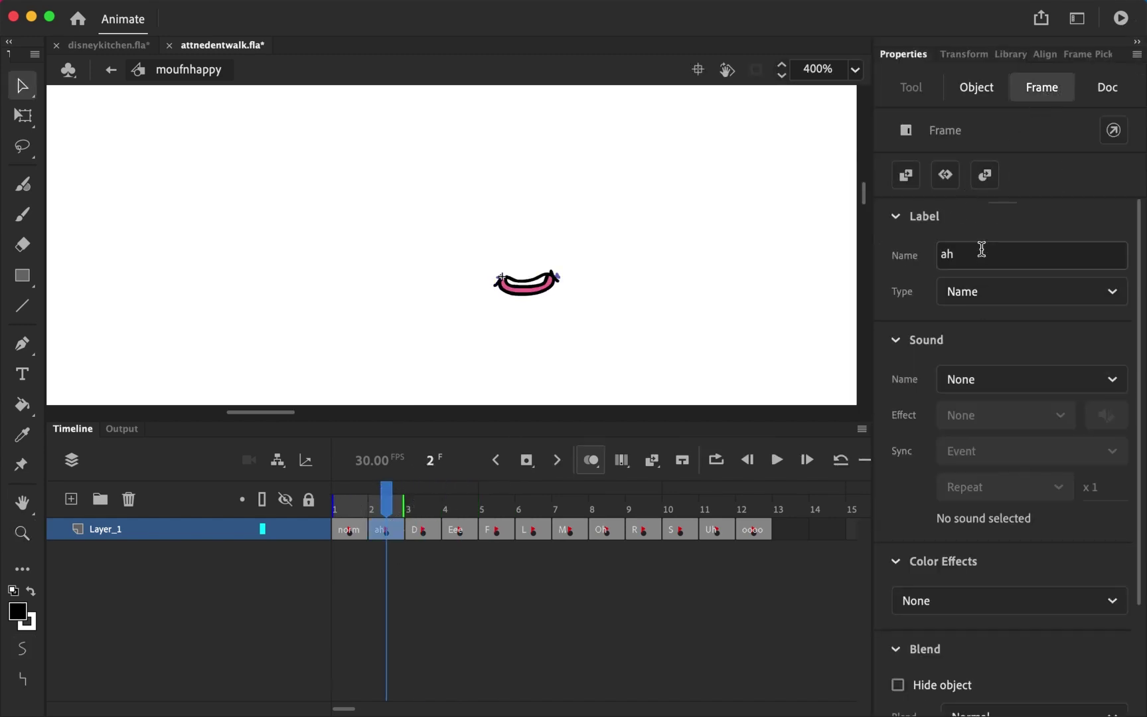
left_click(421, 528)
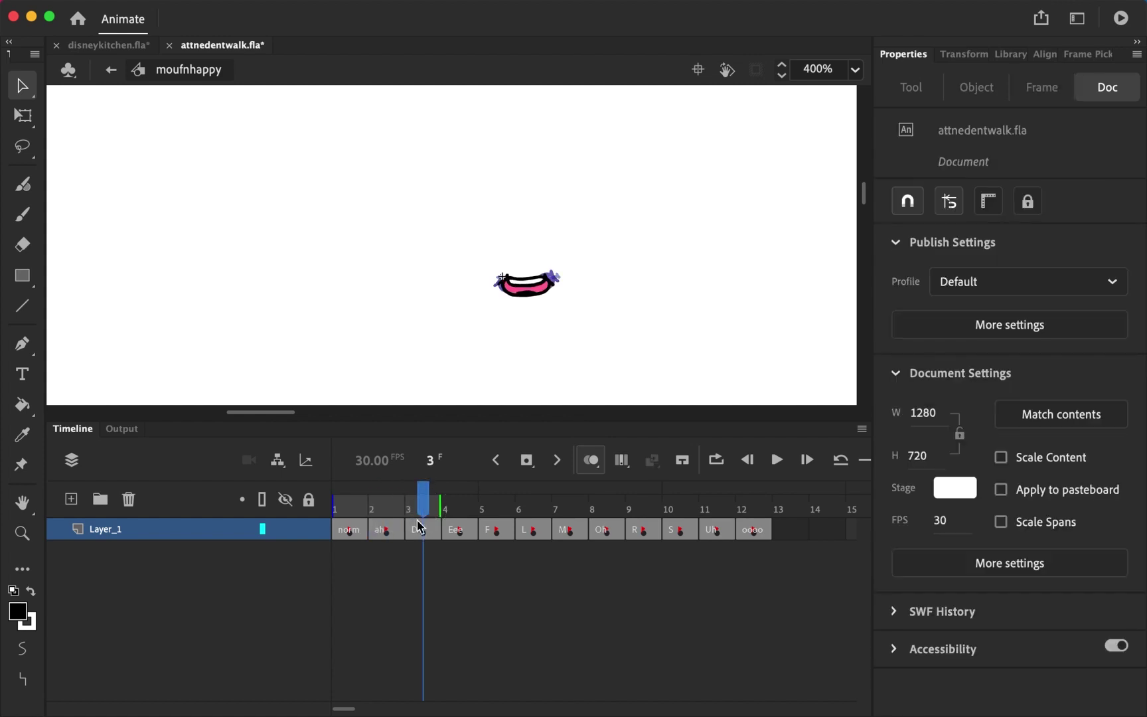
left_click(418, 526)
left_click(455, 528)
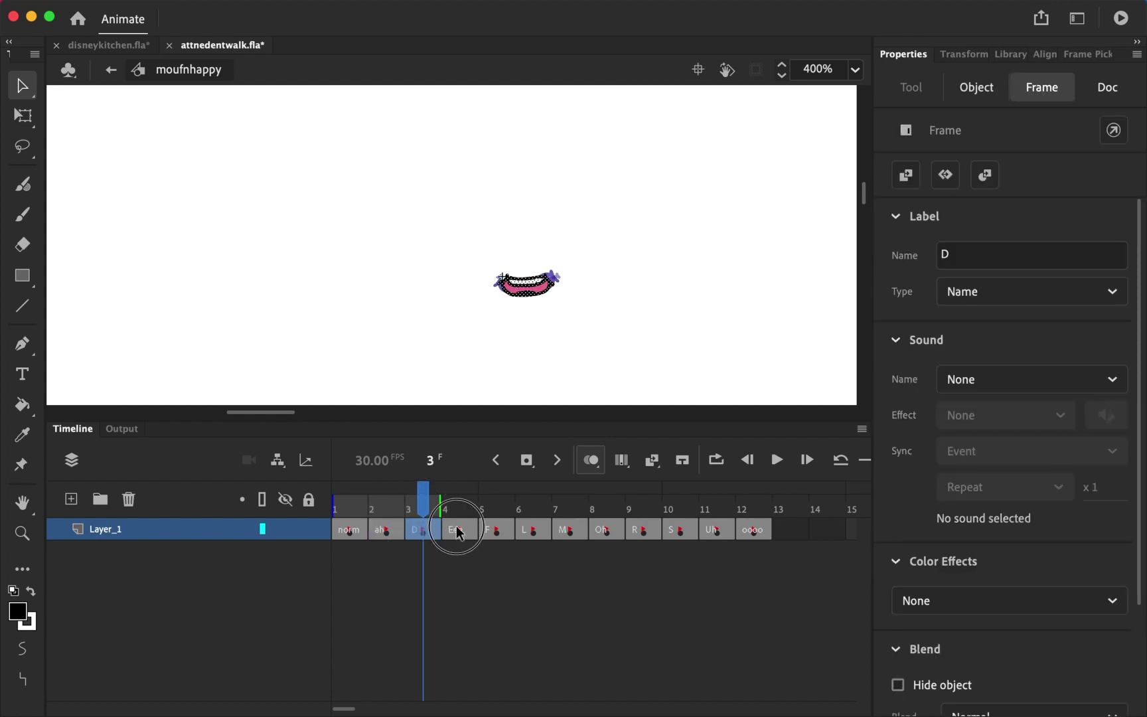
left_click(508, 529)
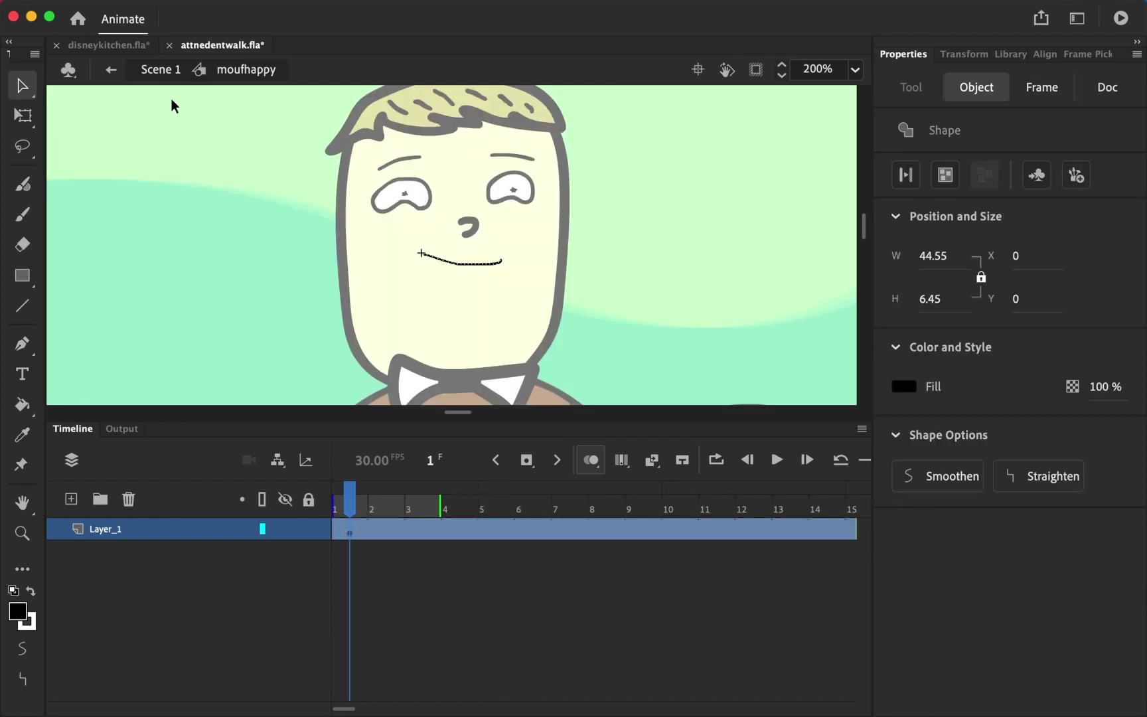
Step: In Scene 1, delete the old mouth and drag moufnhappy from the Library onto the face
left_click(115, 70)
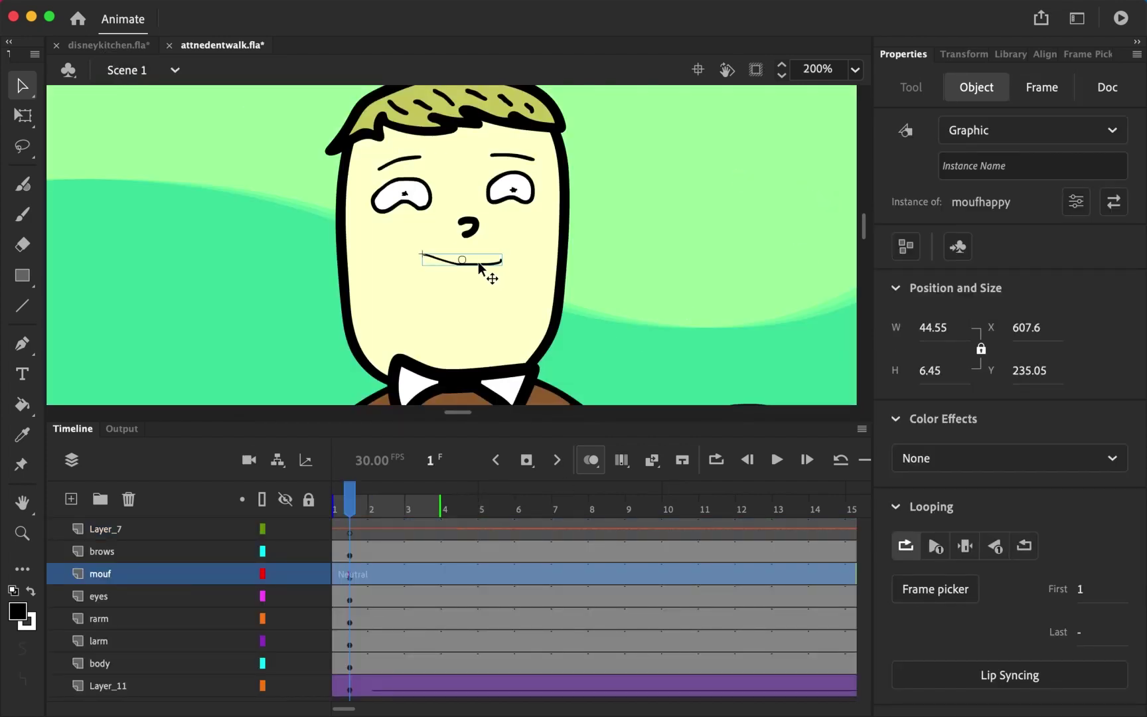
key("Delete")
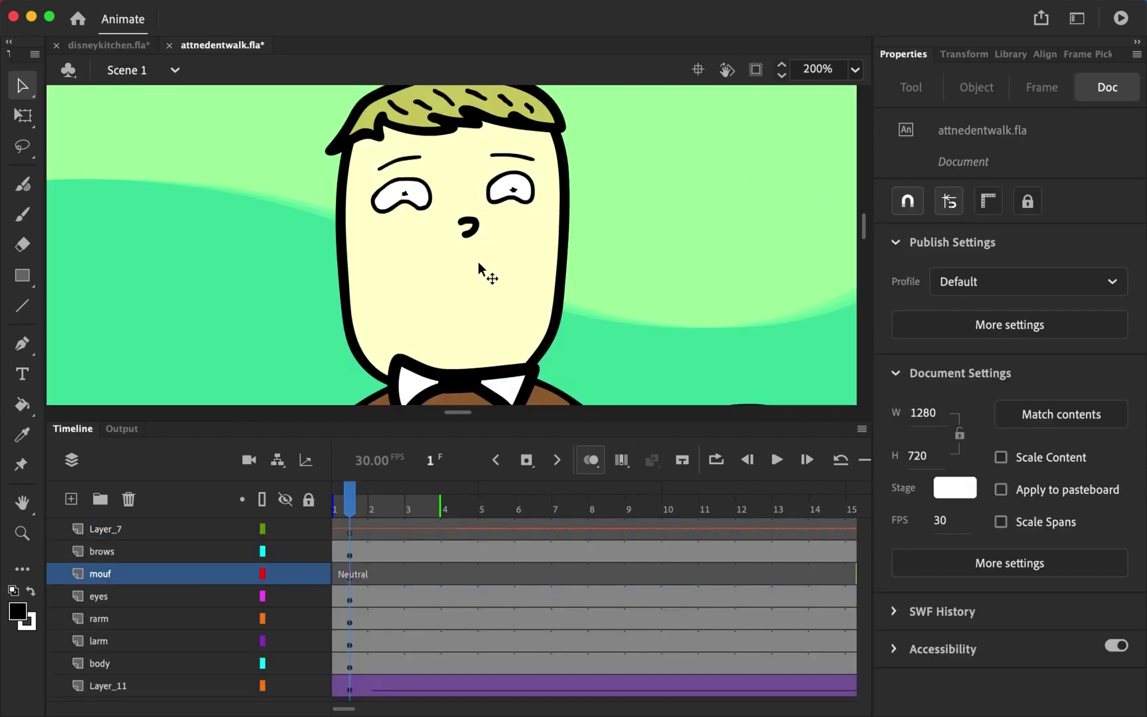
left_click(975, 58)
left_click(1004, 54)
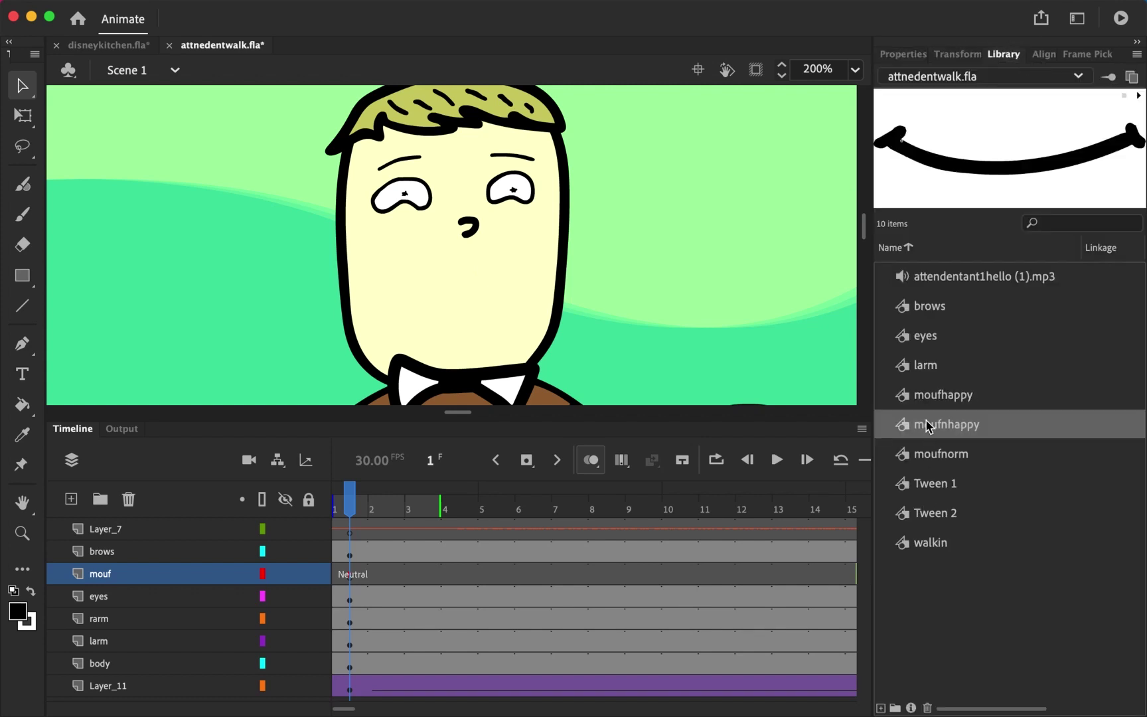
left_click_drag(927, 424, 462, 267)
Step: Scale the moufnhappy mouth to 163% and show its Object properties
left_click(959, 53)
left_click(929, 76)
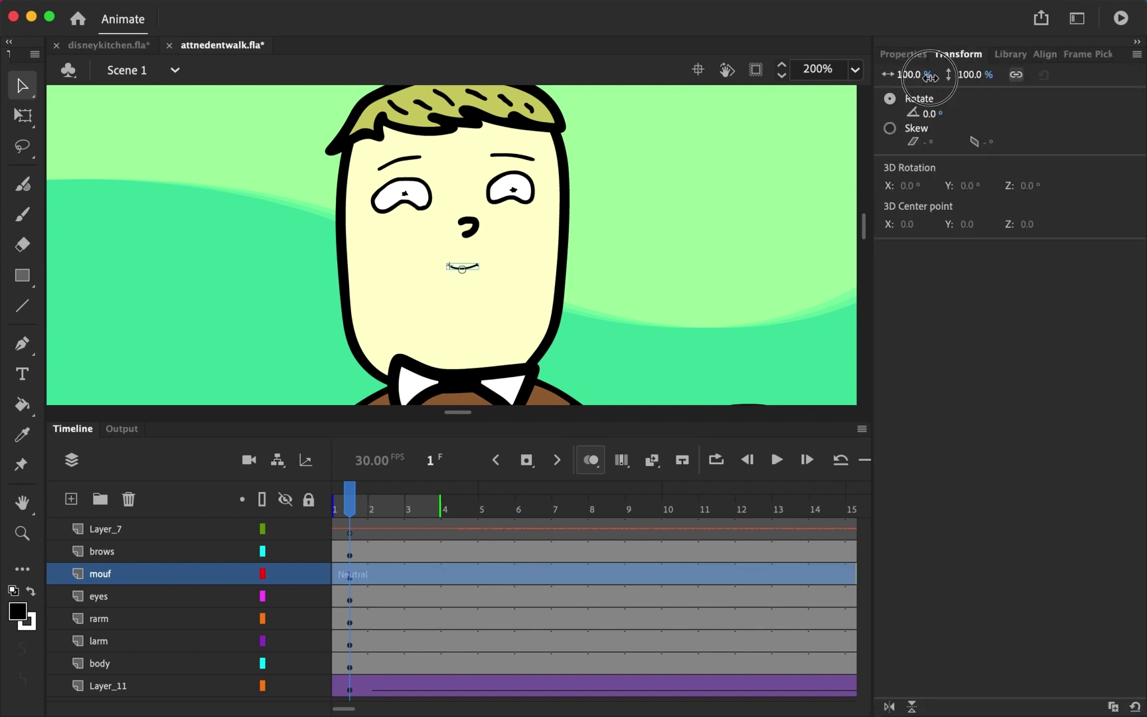
left_click_drag(929, 76, 978, 77)
left_click(467, 267)
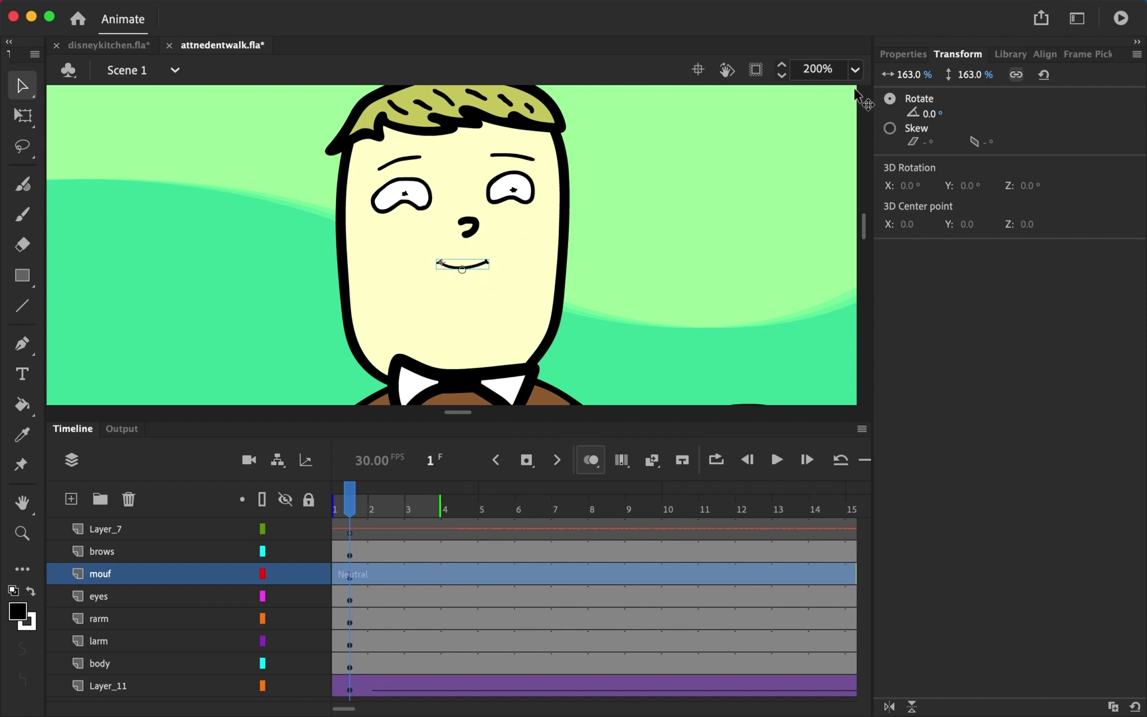
left_click(903, 54)
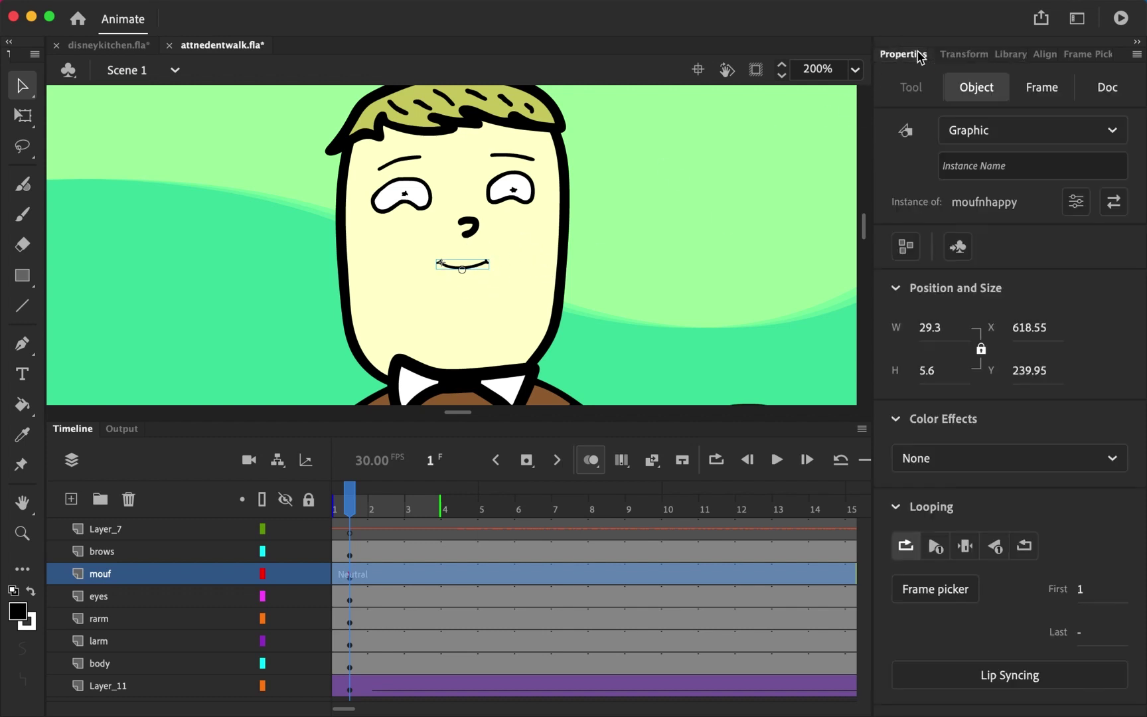
left_click(981, 95)
Step: Open Lip Syncing and make first mouth-drawing picks for Neutral, Ah, D and Ee
left_click(1000, 674)
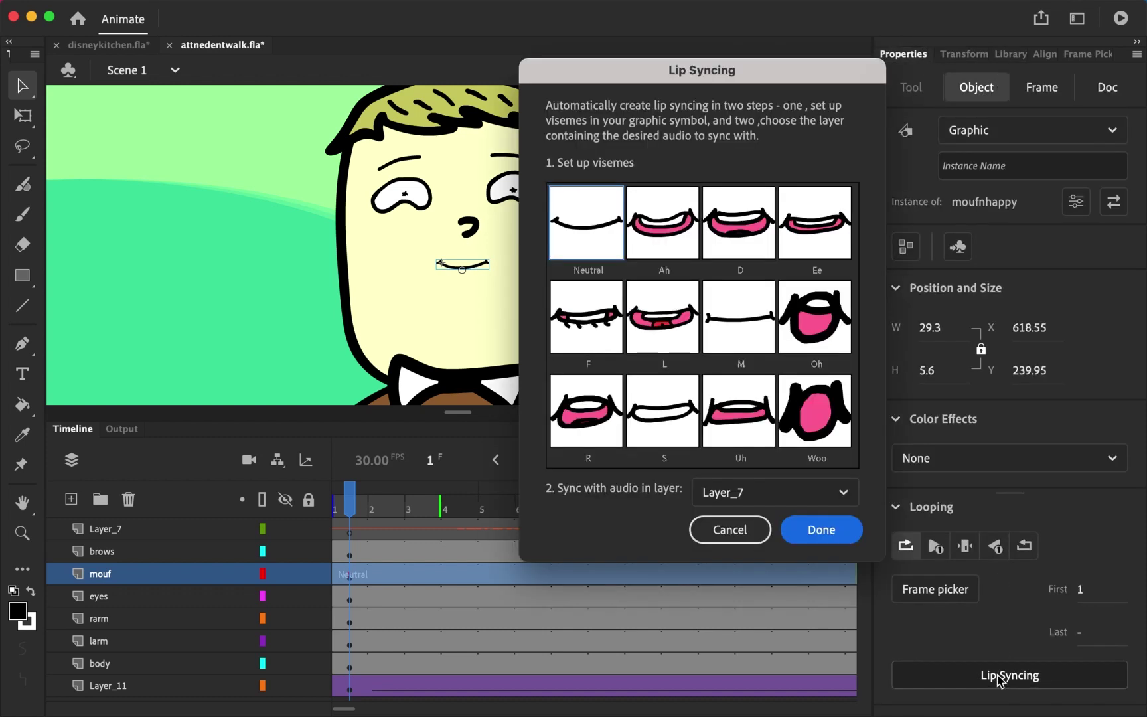
left_click(600, 267)
left_click(656, 280)
left_click(657, 247)
left_click(750, 275)
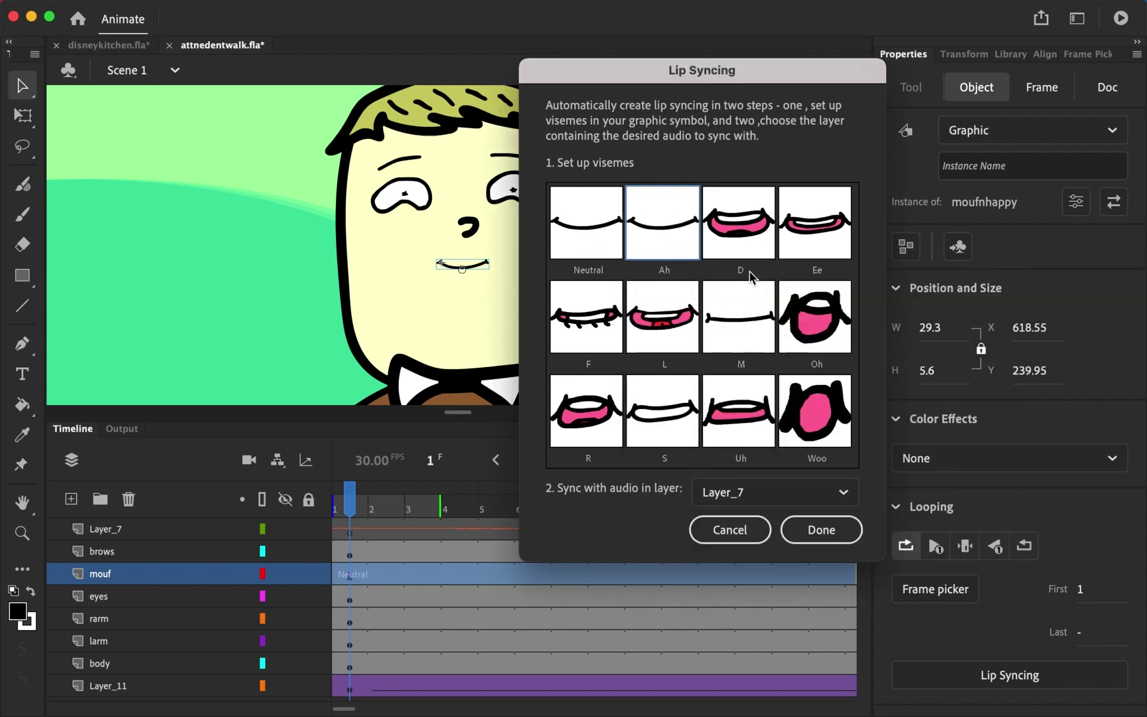
left_click(744, 233)
left_click(814, 282)
left_click(820, 257)
left_click(581, 334)
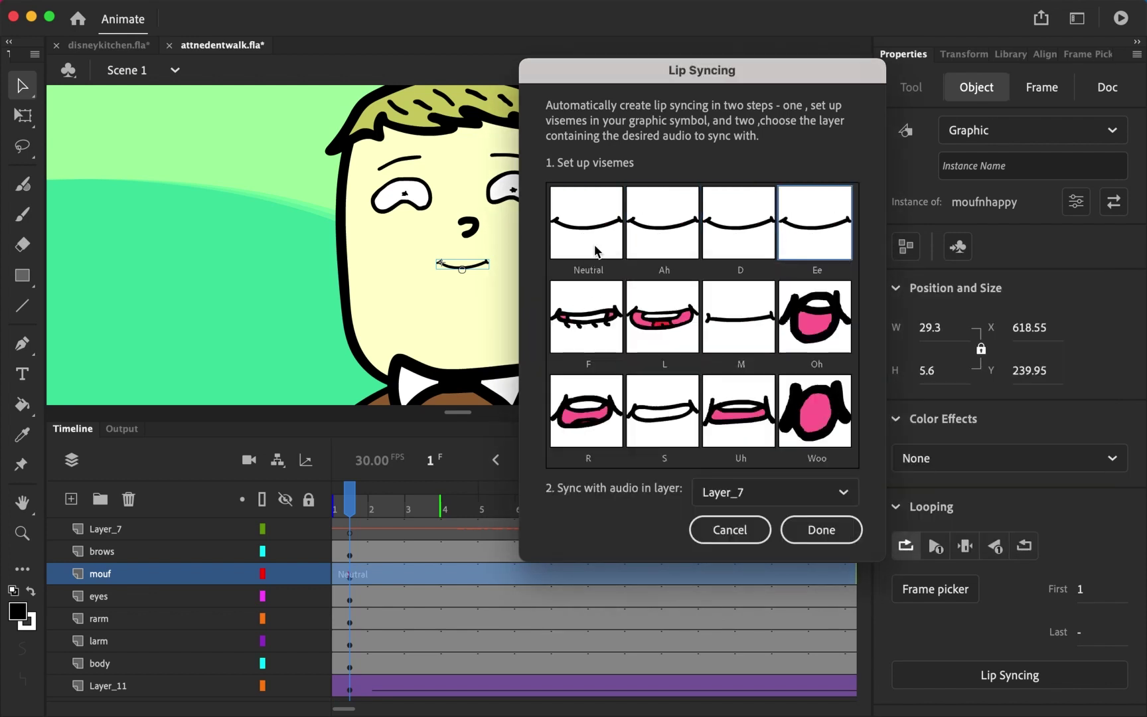
Step: Assign 1 norm to Neutral, 2 ah to Ah, 3 D to D and 4 Eee to Ee
left_click(602, 225)
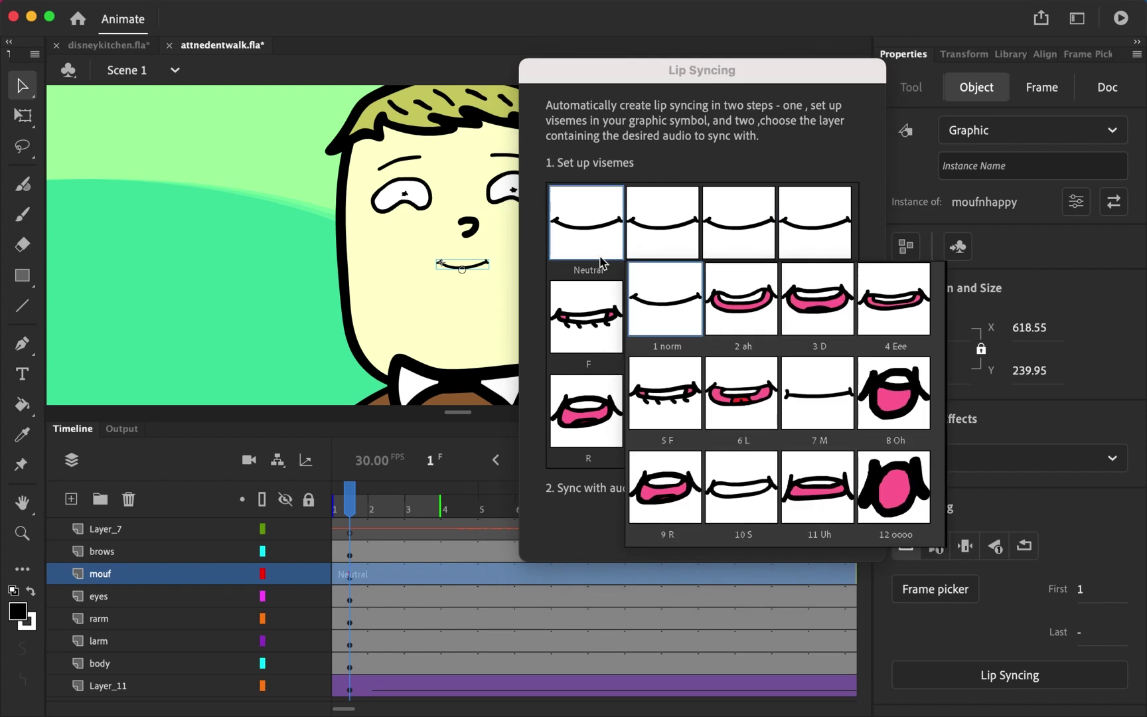
left_click(654, 294)
left_click(677, 243)
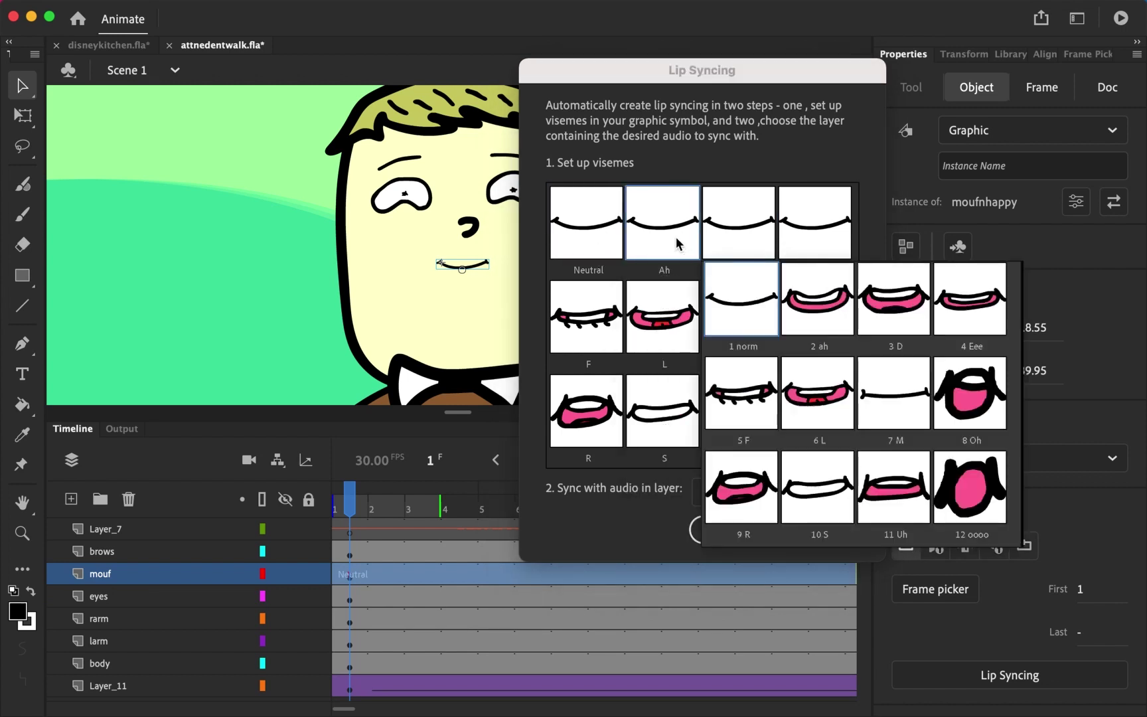
left_click(803, 304)
left_click(752, 251)
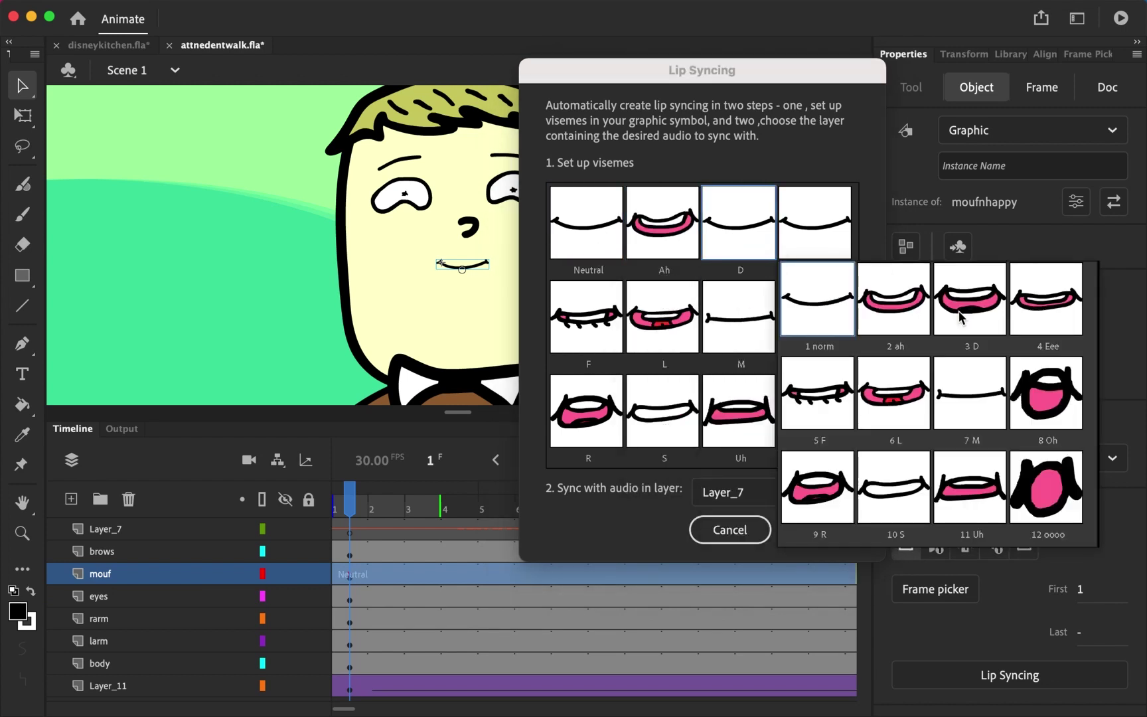
left_click(962, 316)
left_click(789, 223)
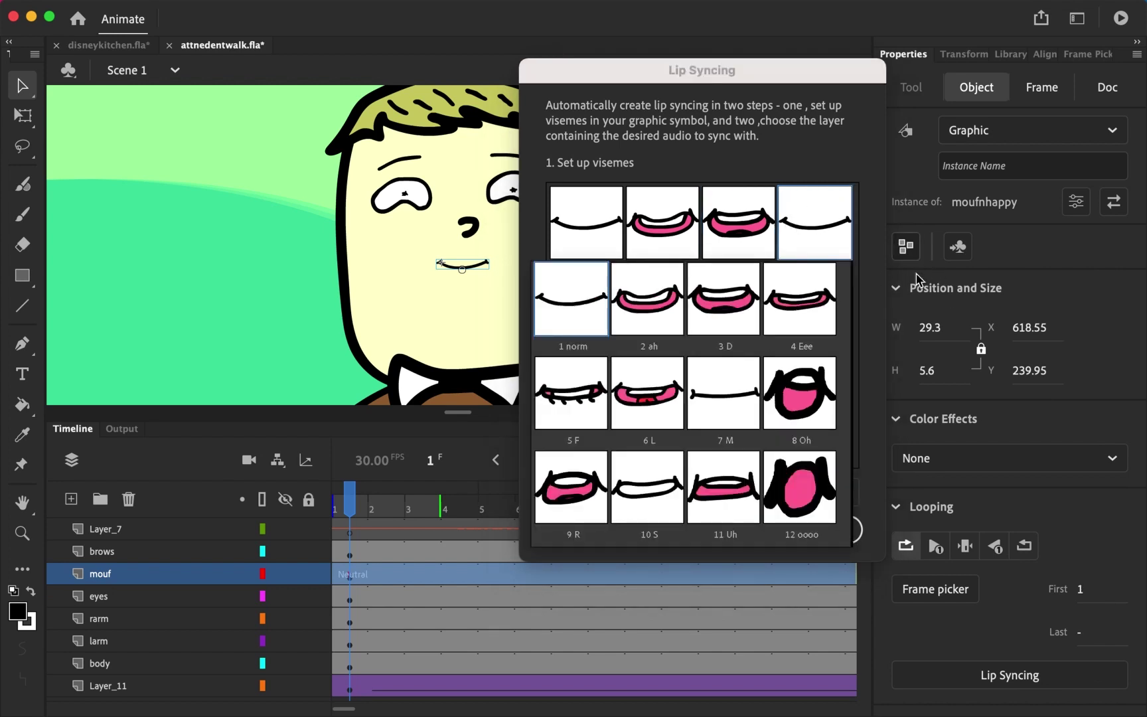
left_click(798, 306)
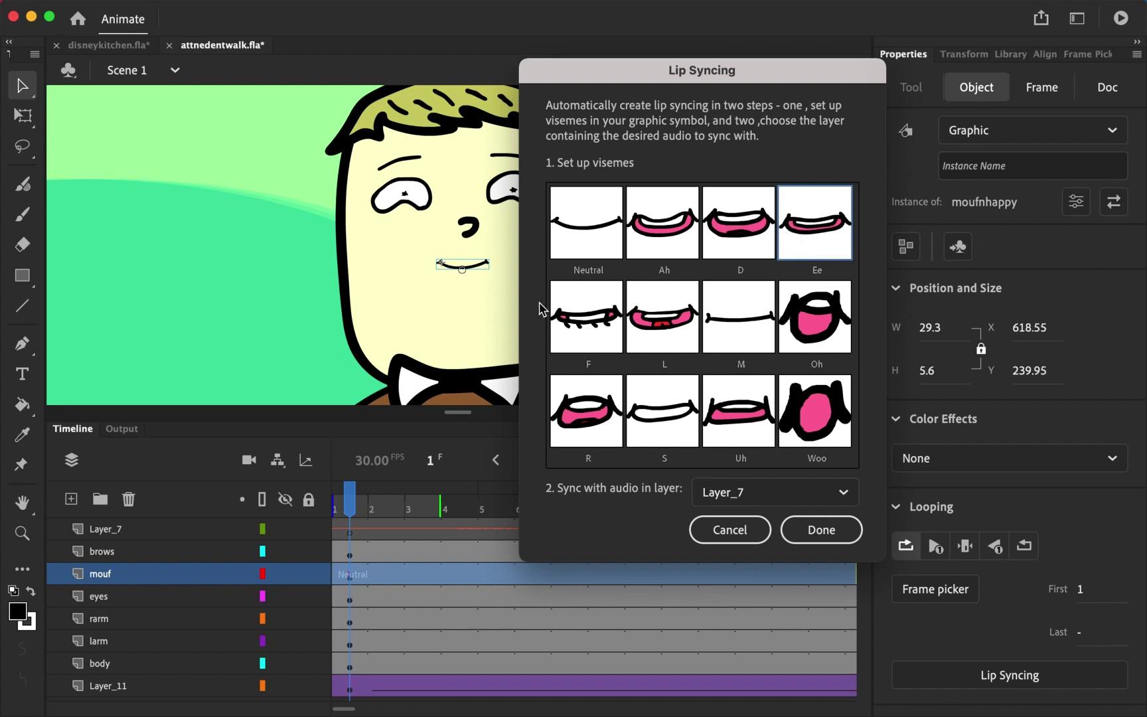
Step: Keep the 5 F mouth for the F viseme and generate the lip sync
left_click(587, 325)
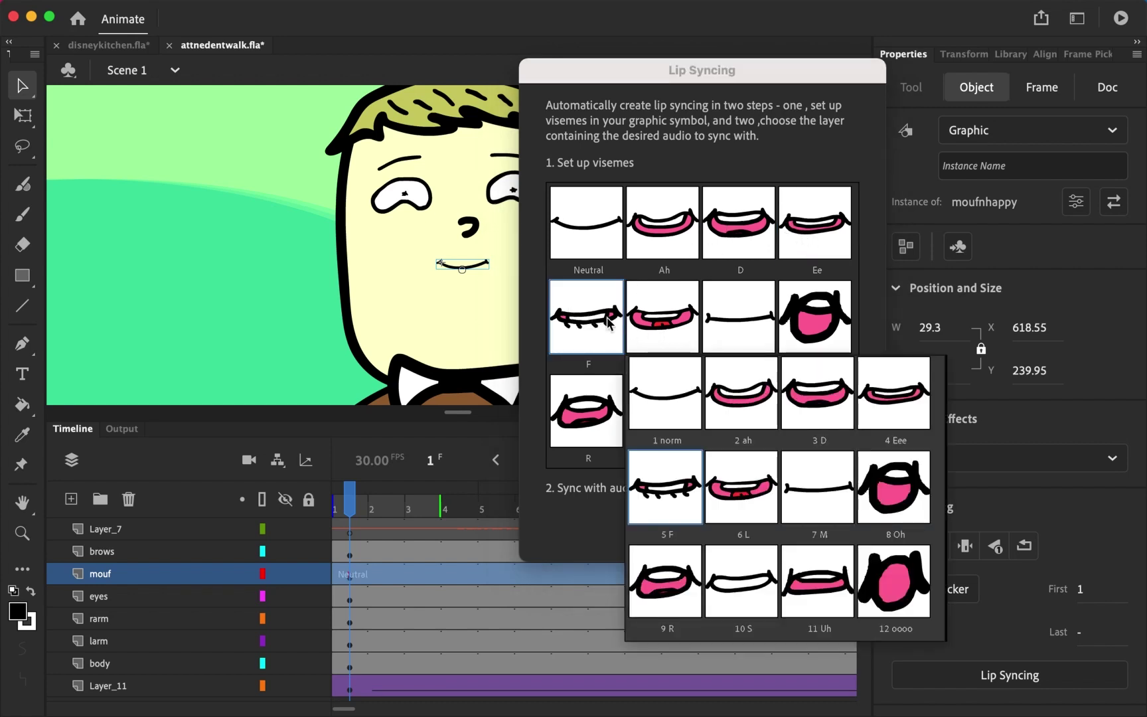
left_click(545, 352)
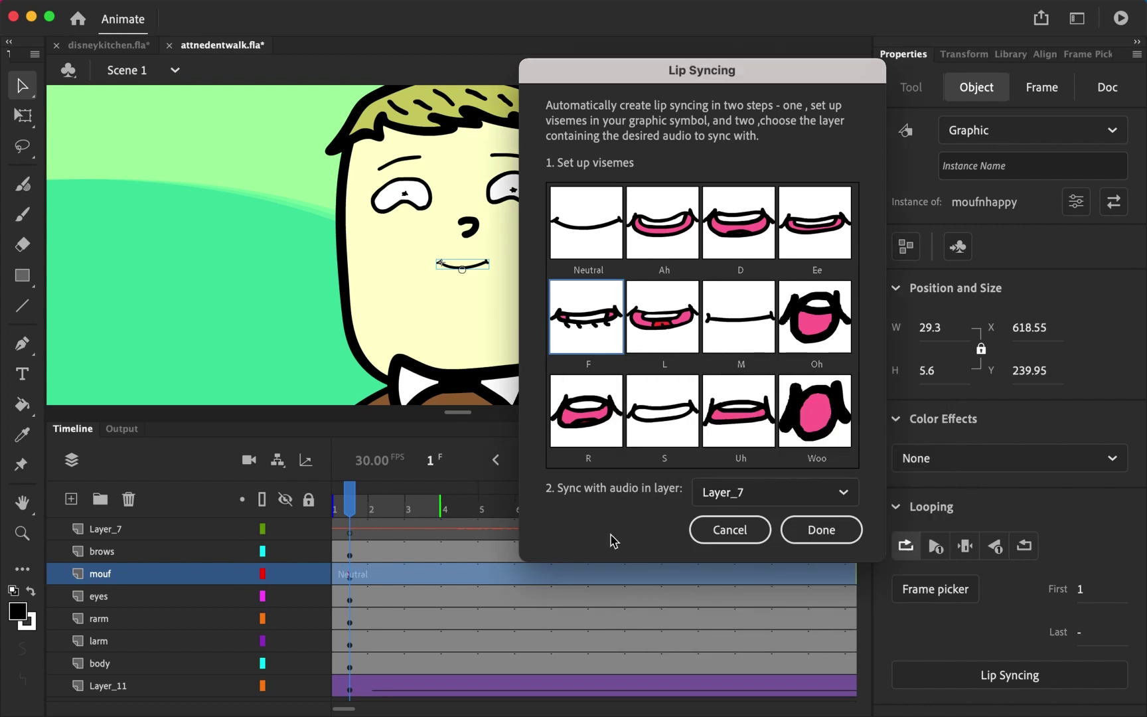
left_click(811, 531)
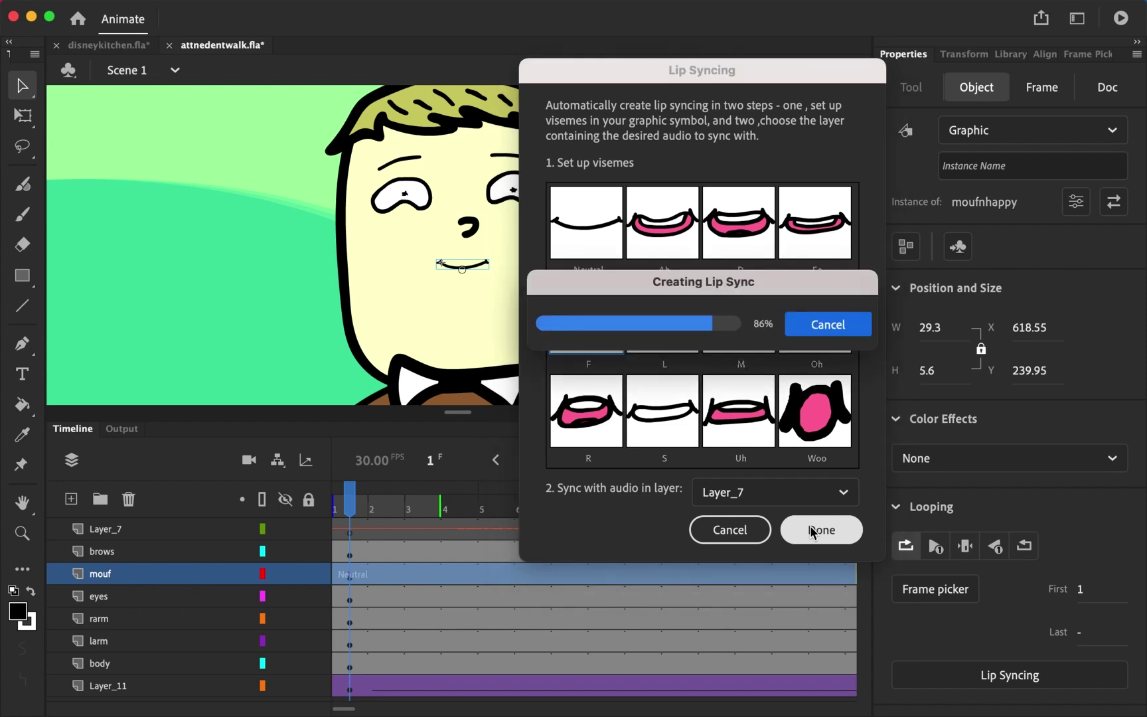
Step: Play back the lip-synced animation to review the generated viseme keyframes
left_click(357, 520)
left_click(423, 481)
key("Return")
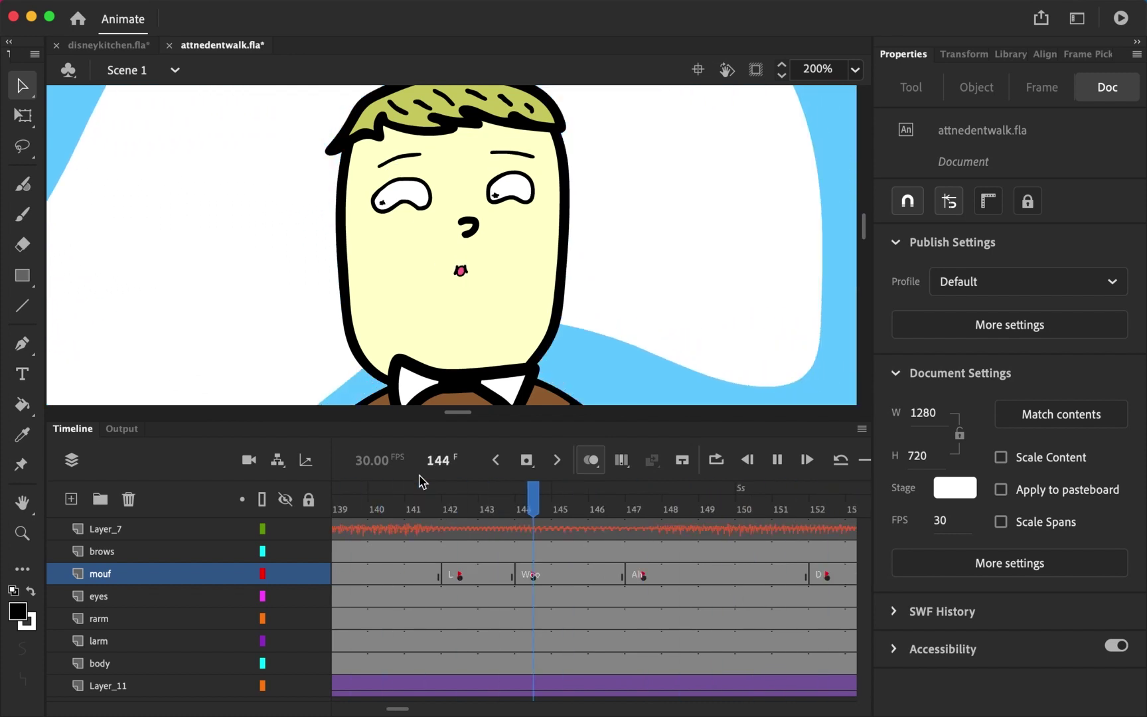
key("Return")
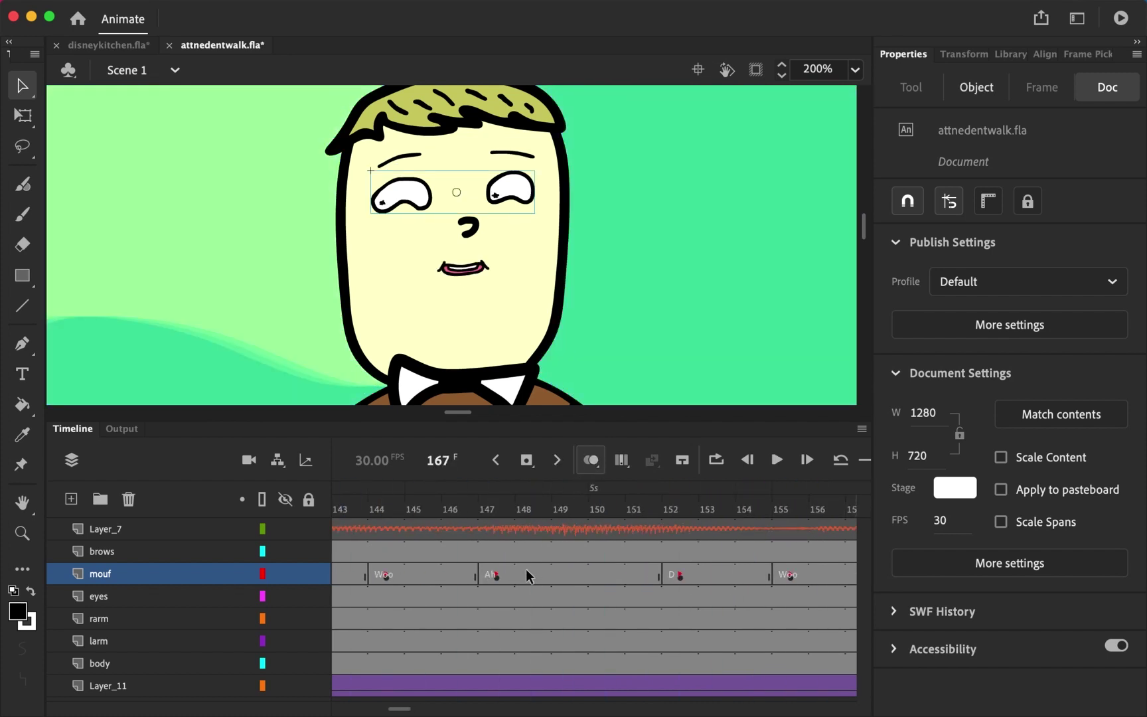
Step: Turn off onion skinning and rewind the playhead to frame 110
scroll(527, 576, "left", 3)
left_click(590, 460)
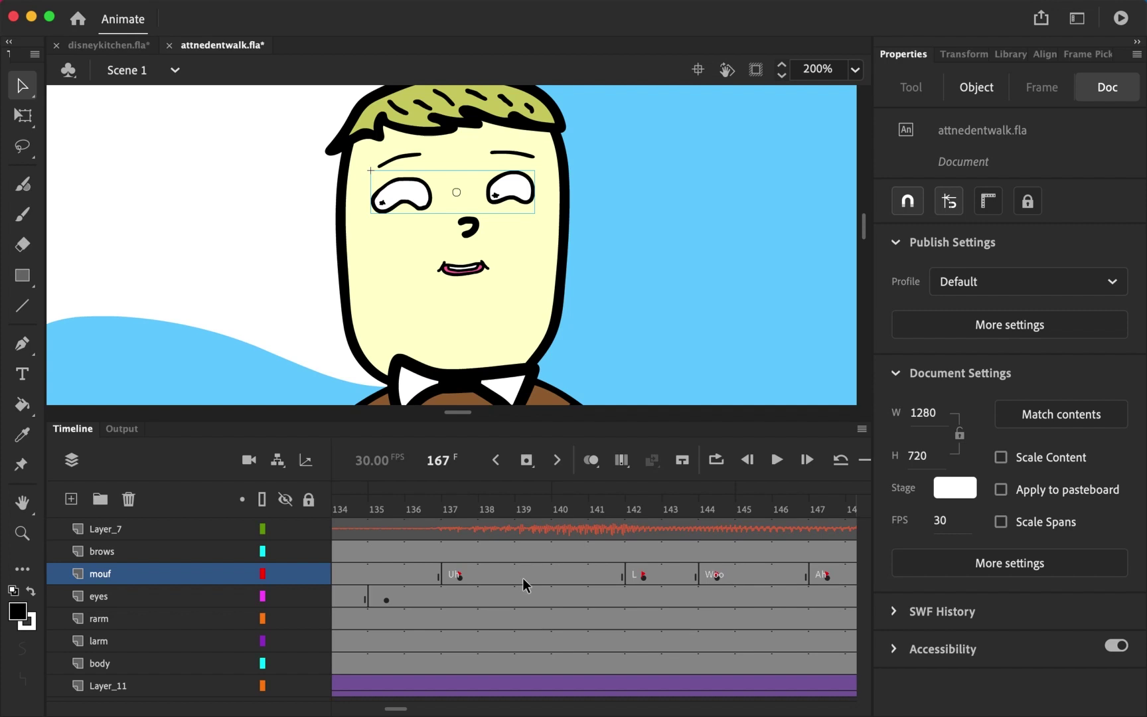
scroll(528, 579, "left", 2)
left_click(519, 506)
scroll(645, 532, "right", 3)
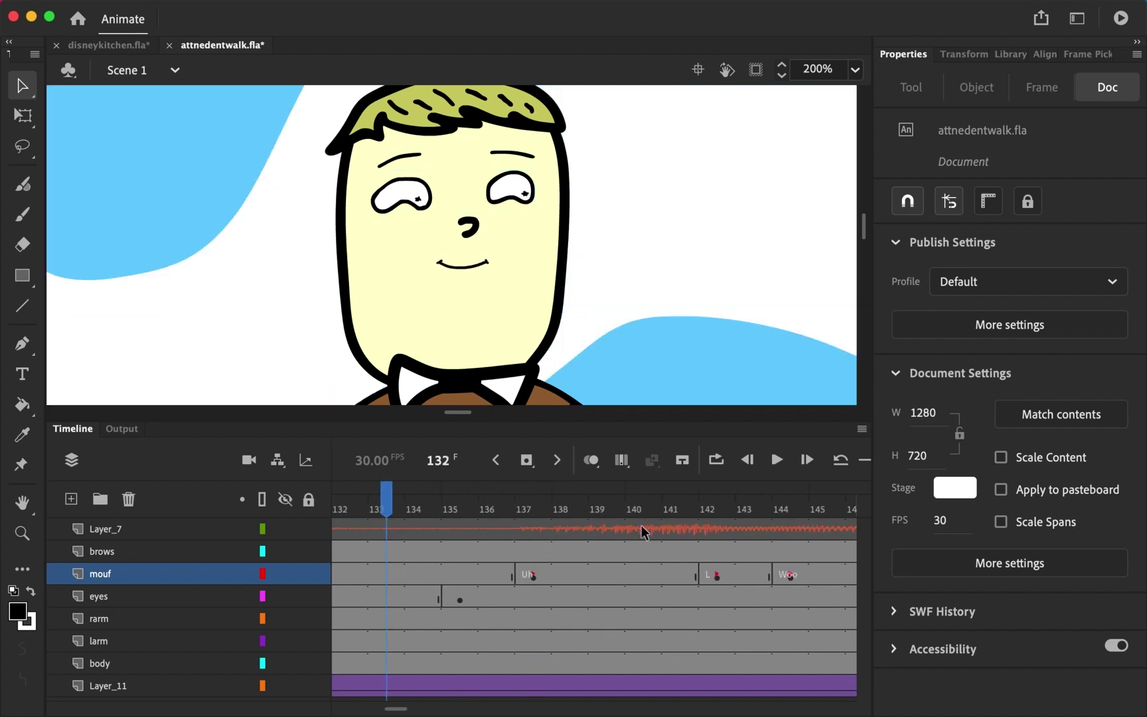
left_click(571, 529)
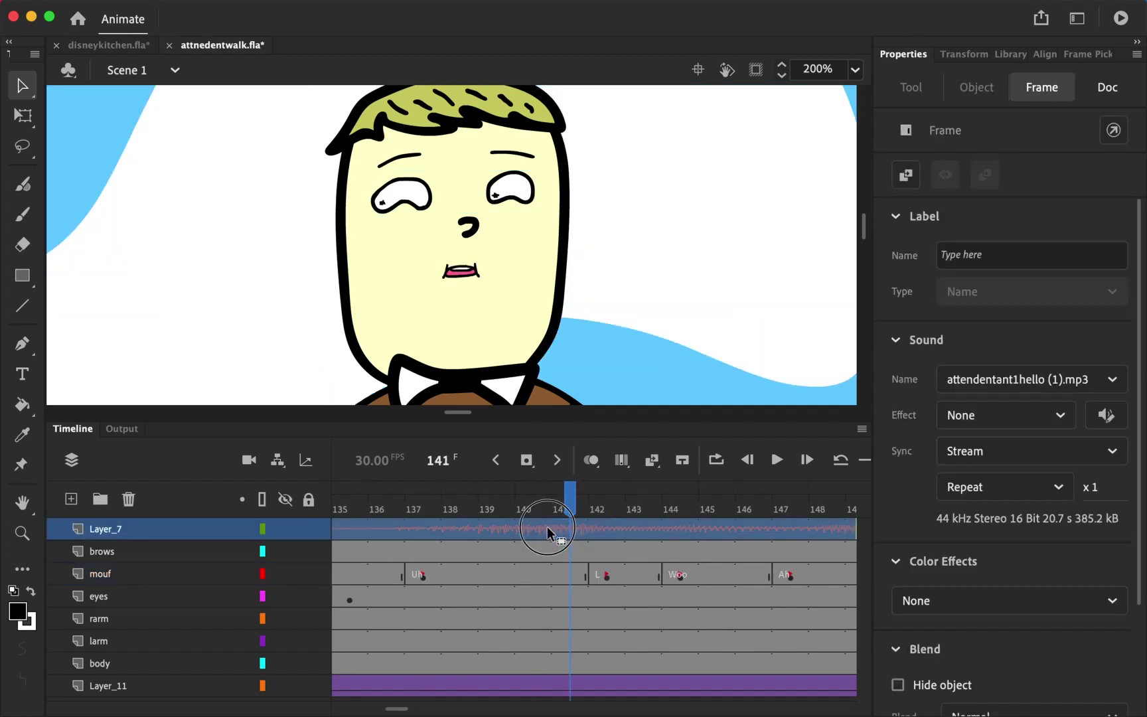
left_click_drag(524, 495, 307, 491)
Step: Replay the animation from frame 110, then save the project
key("Return")
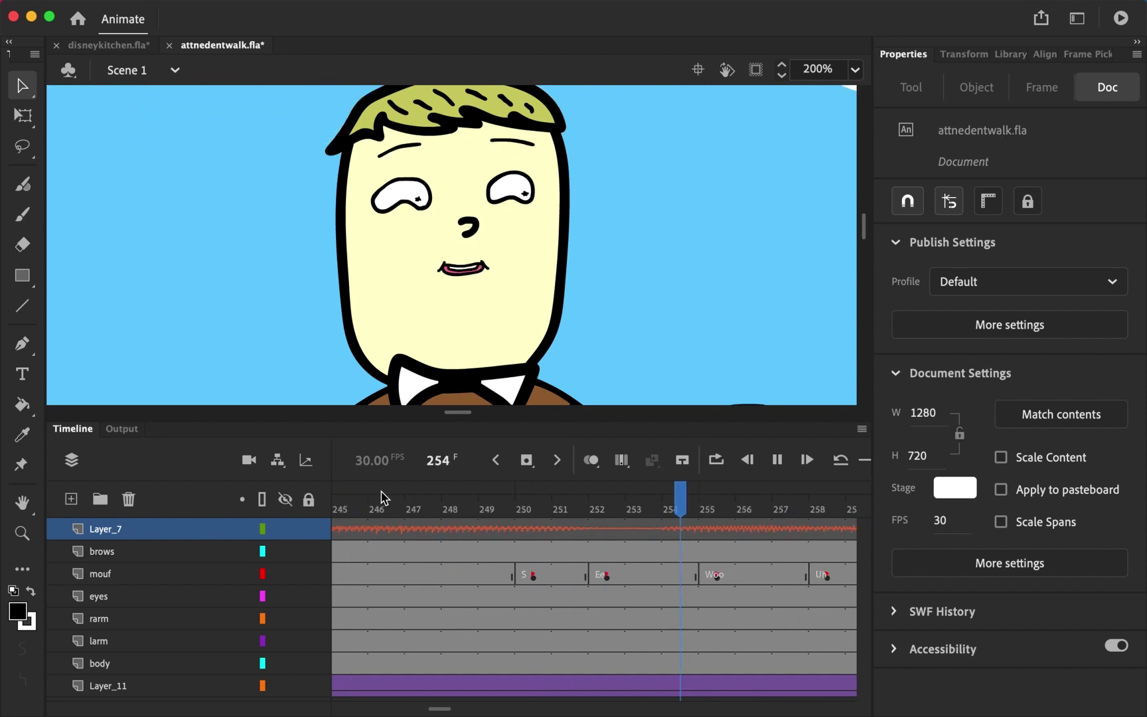
key("Return")
key("super+shift+2")
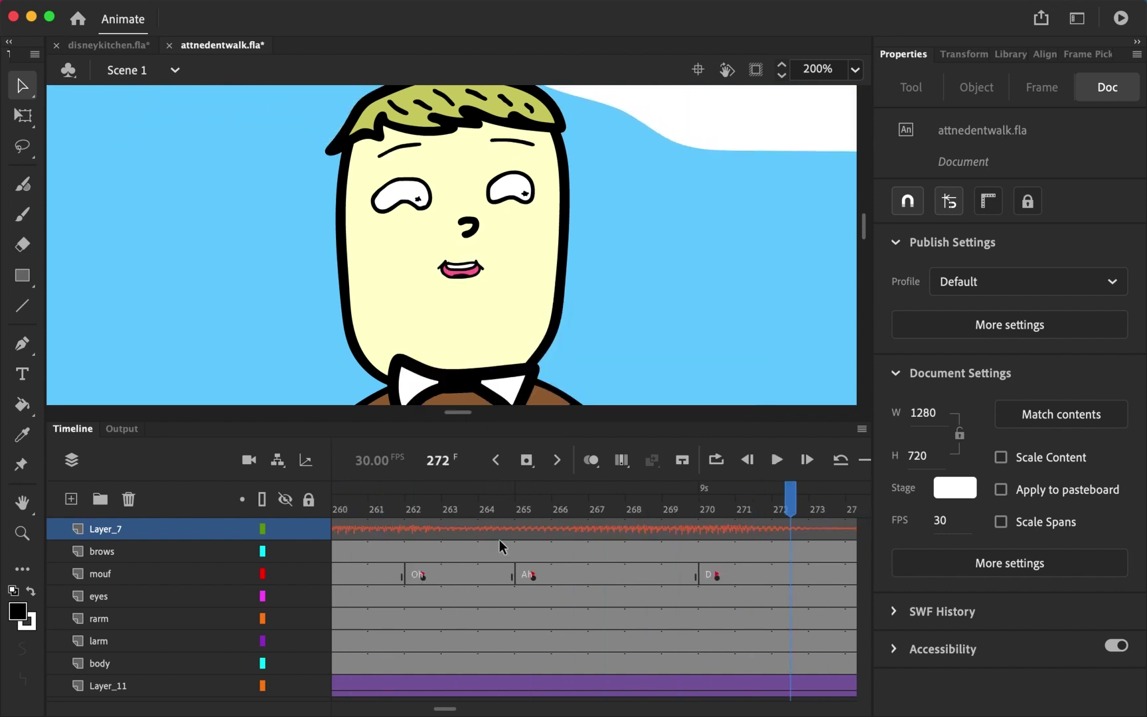
Step: Compare the mouf Ee keyframe at frame 235 with the Woo keyframe at frame 238
scroll(499, 540, "left", 10)
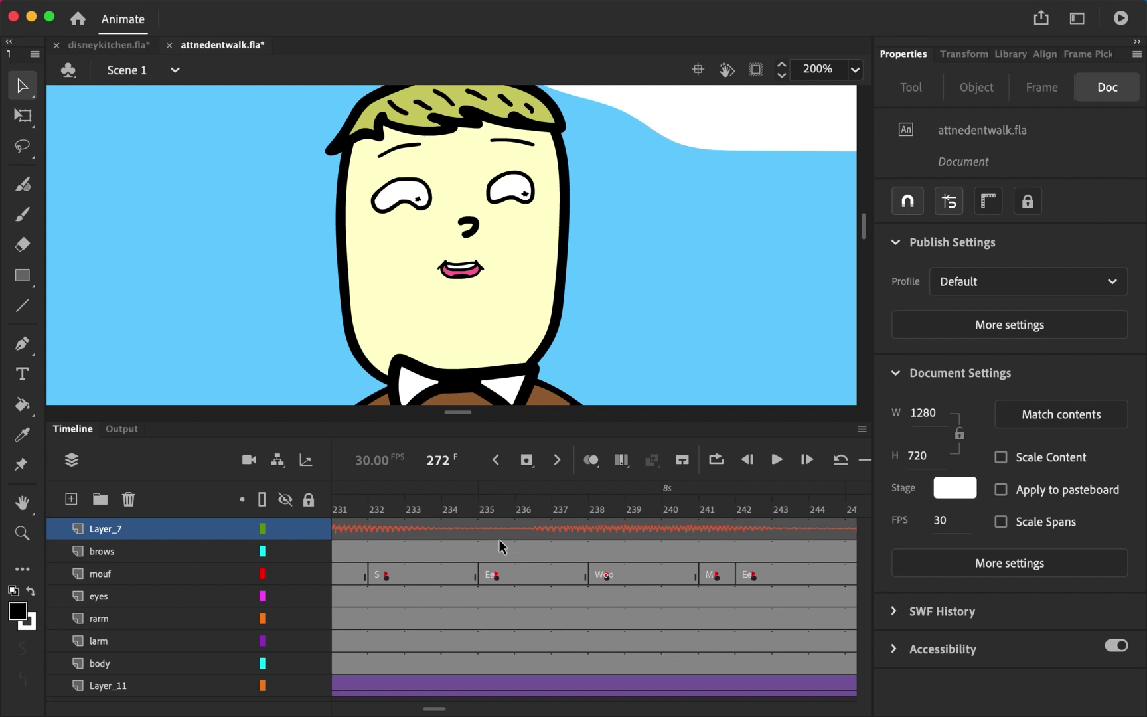
left_click(501, 574)
left_click(605, 574)
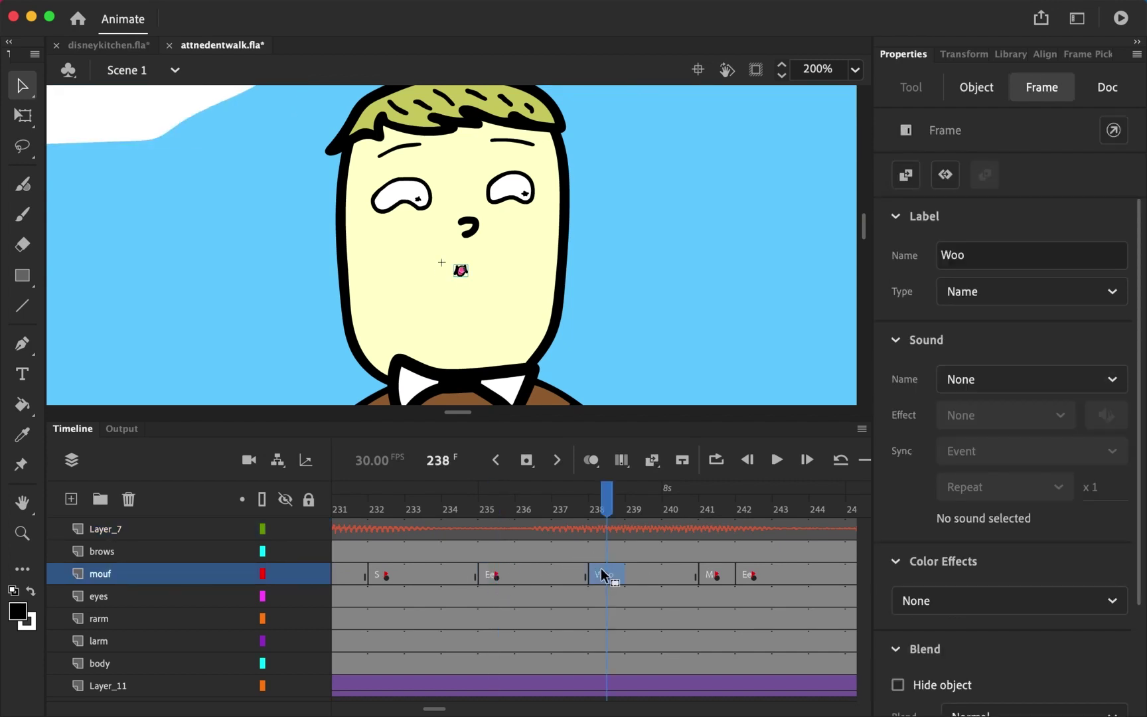
left_click(503, 576)
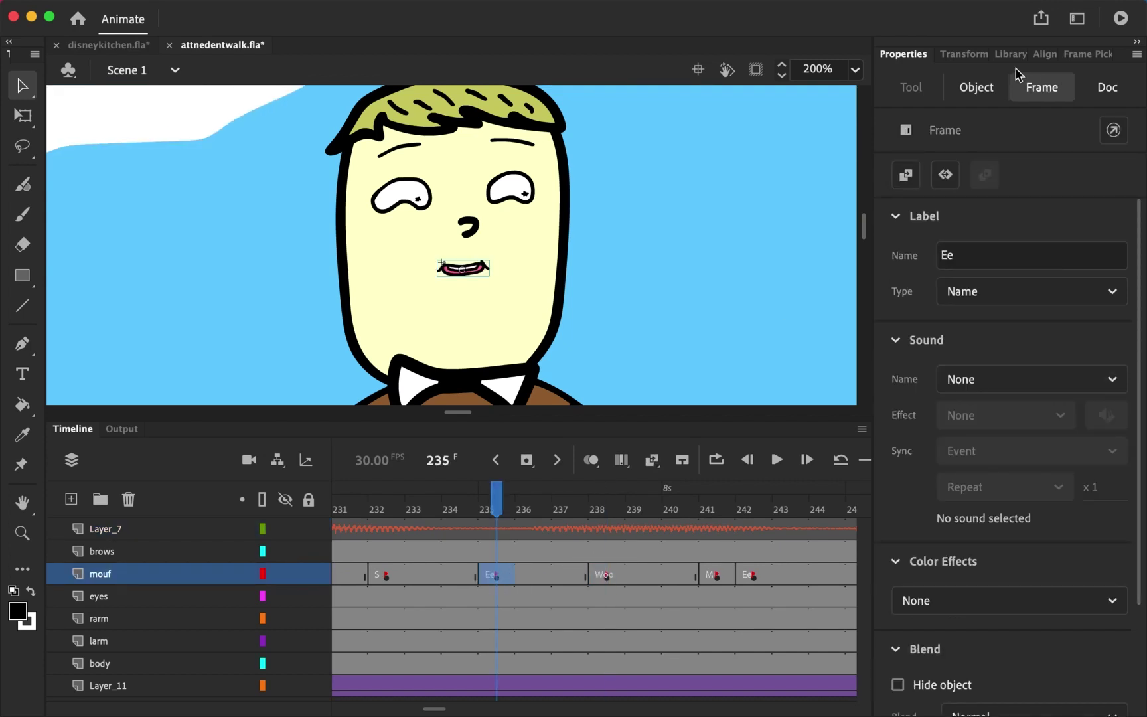
left_click(600, 578)
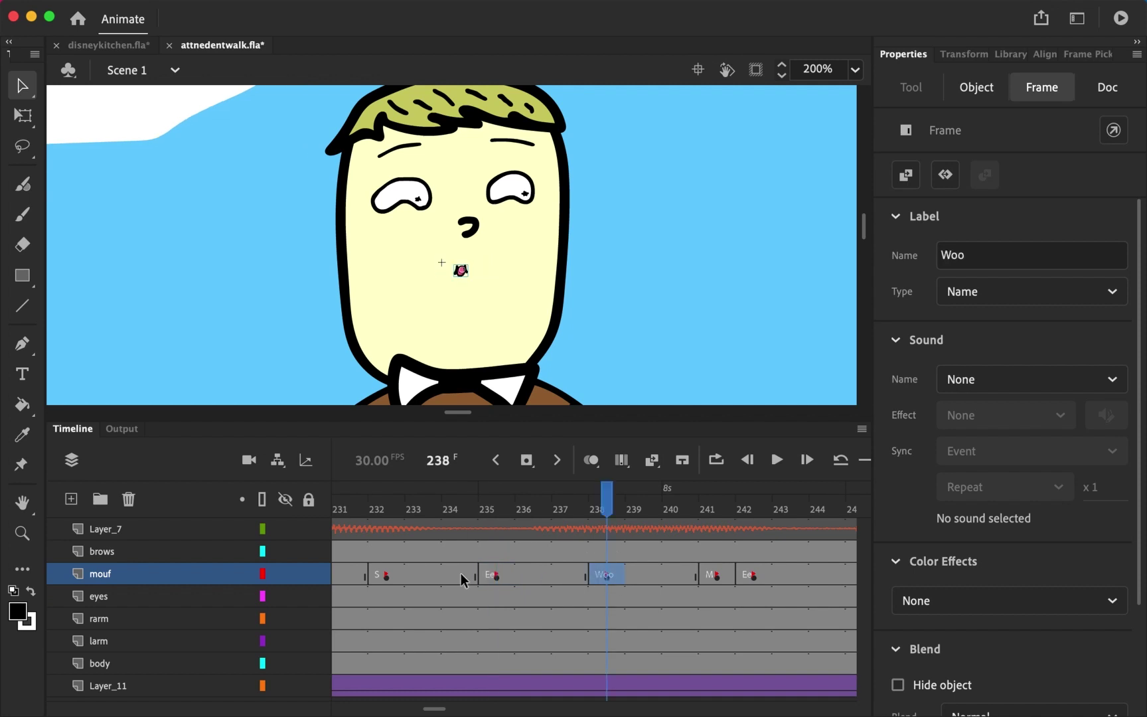
left_click(491, 576)
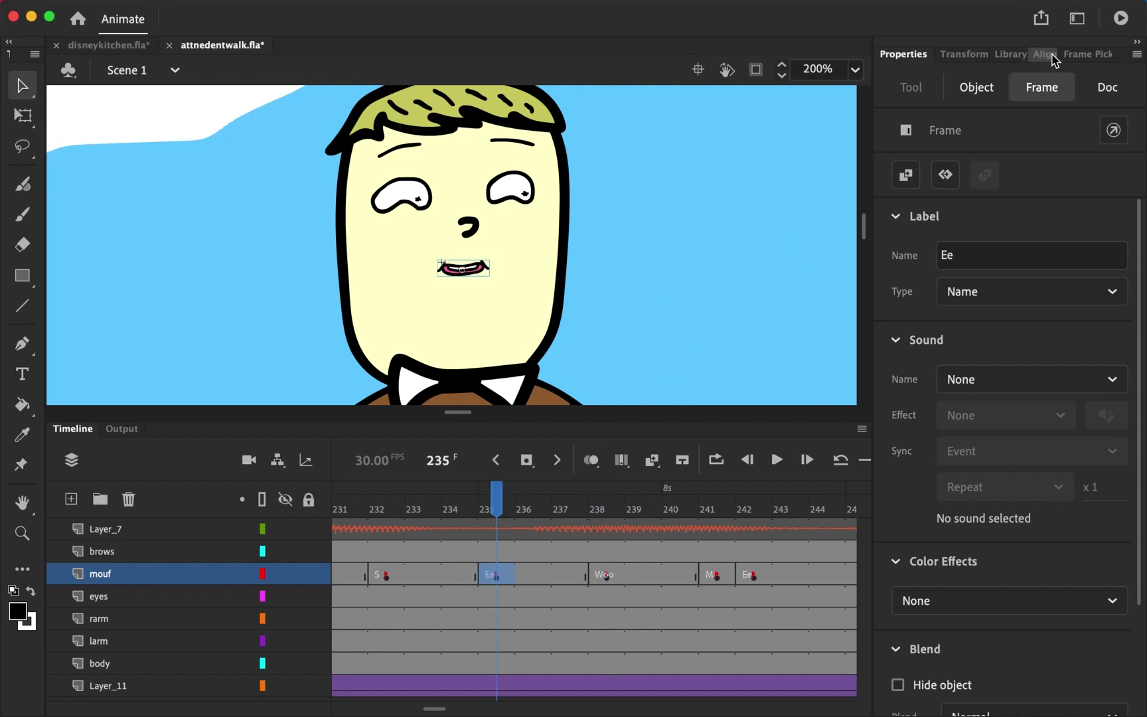
Step: Try the 8 Oh and then the 1 norm mouth drawings on the frame 235 keyframe
left_click(1087, 53)
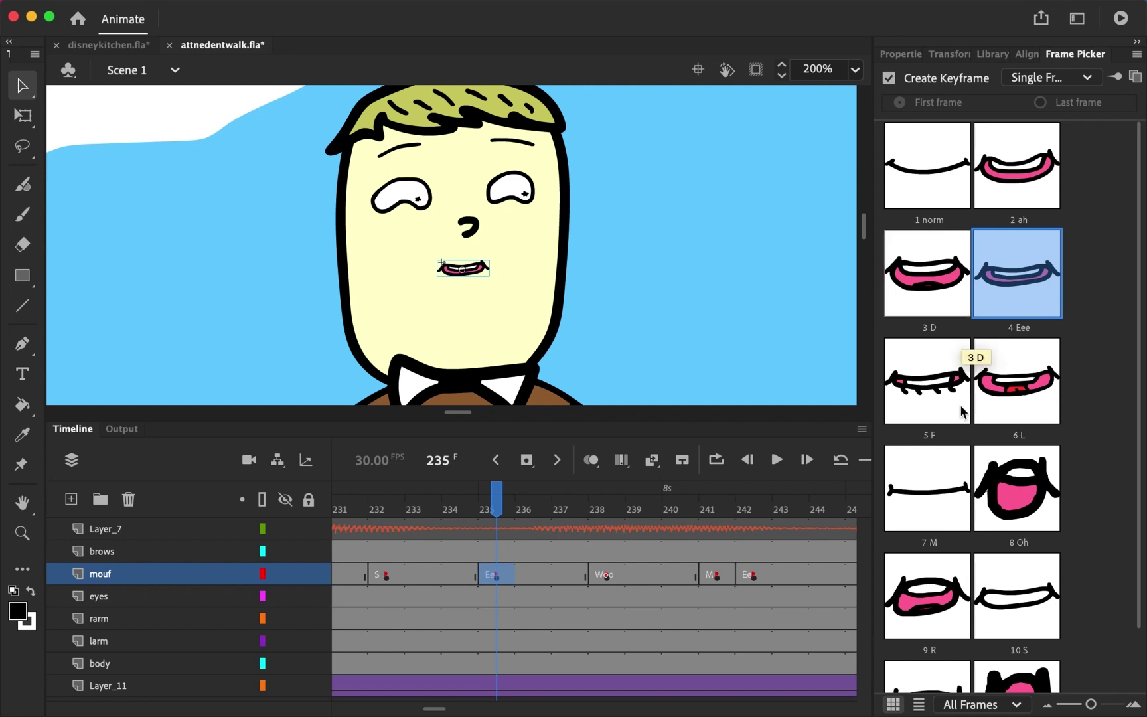
left_click(1013, 497)
mouse_move(489, 517)
left_mouse_down()
mouse_move(486, 503)
mouse_move(424, 503)
mouse_move(520, 509)
mouse_move(497, 511)
left_mouse_up()
left_click(500, 566)
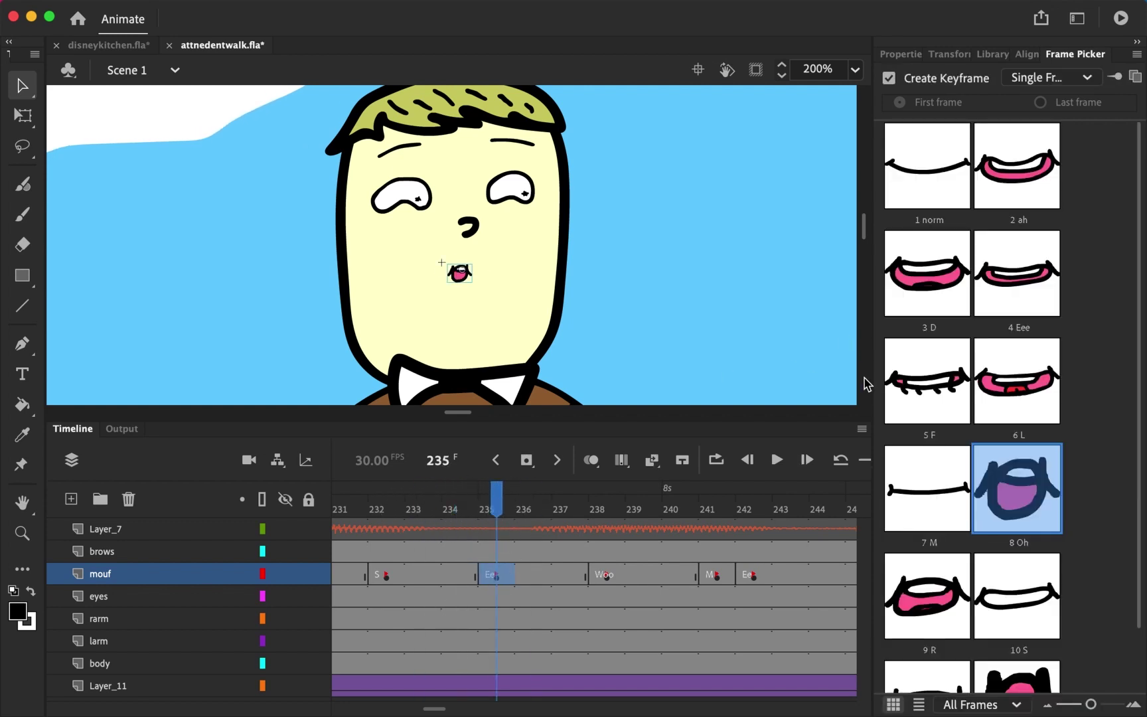
left_click(928, 174)
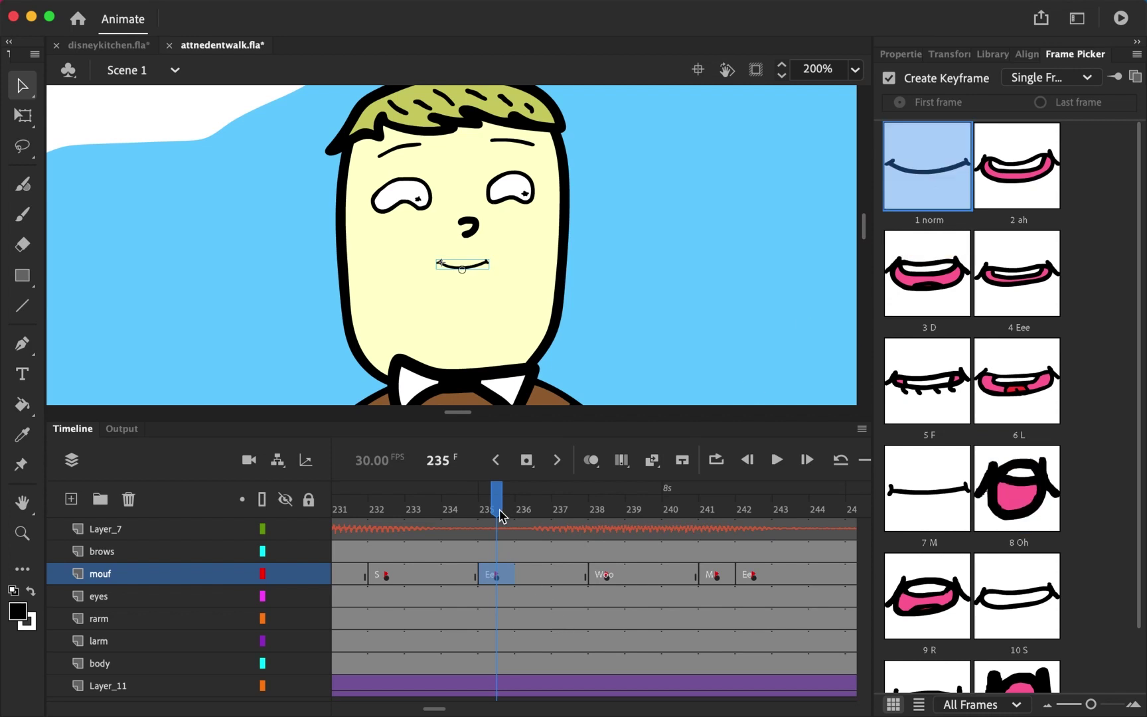
Step: Switch the frame 235 mouth to the closed 7 M drawing
left_click_drag(499, 516, 476, 504)
left_click(491, 575)
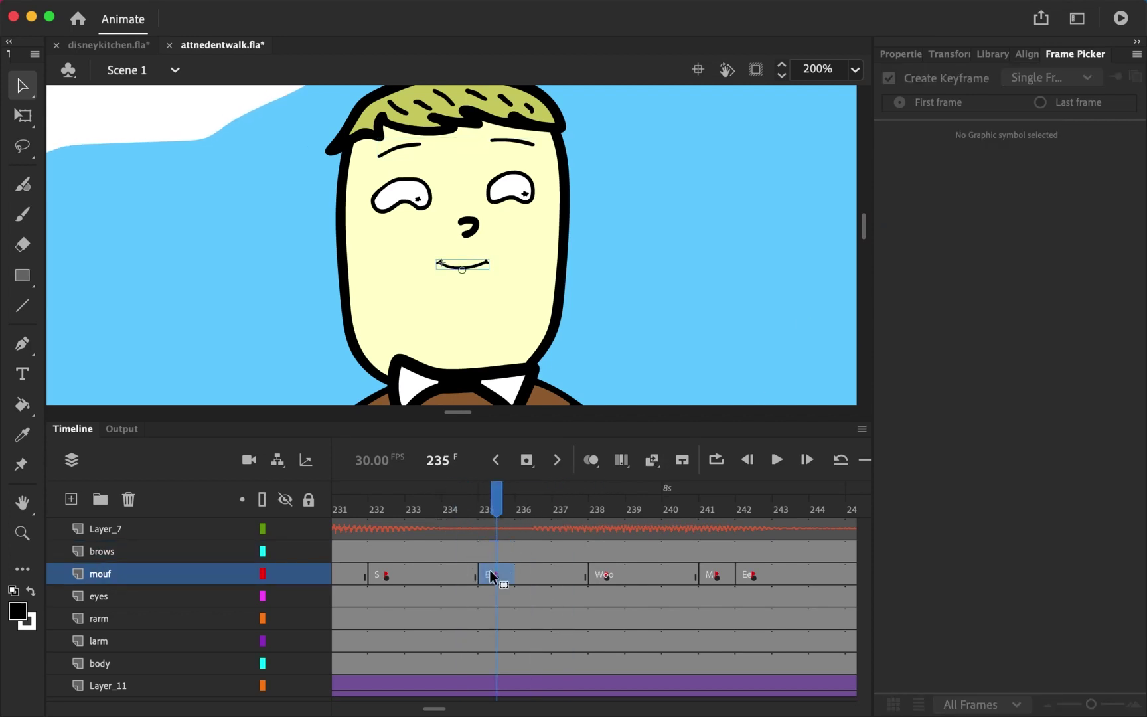
left_click(893, 503)
left_click_drag(522, 521, 749, 505)
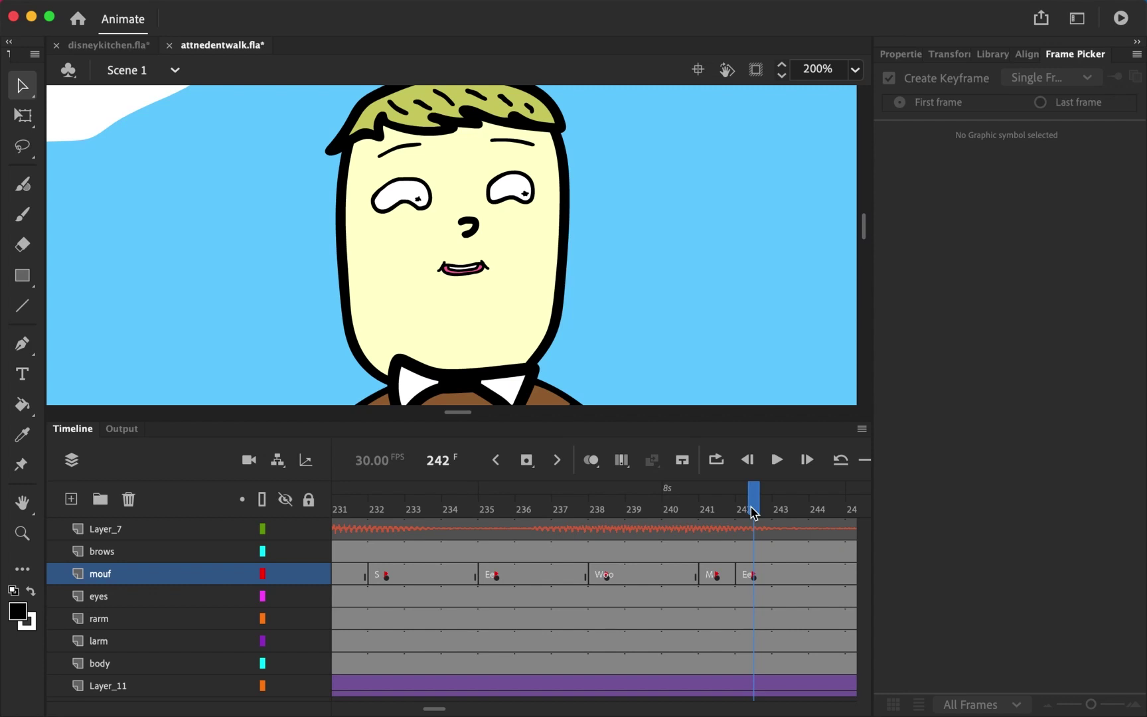
mouse_move(753, 511)
left_mouse_down()
mouse_move(821, 507)
mouse_move(750, 510)
left_mouse_up()
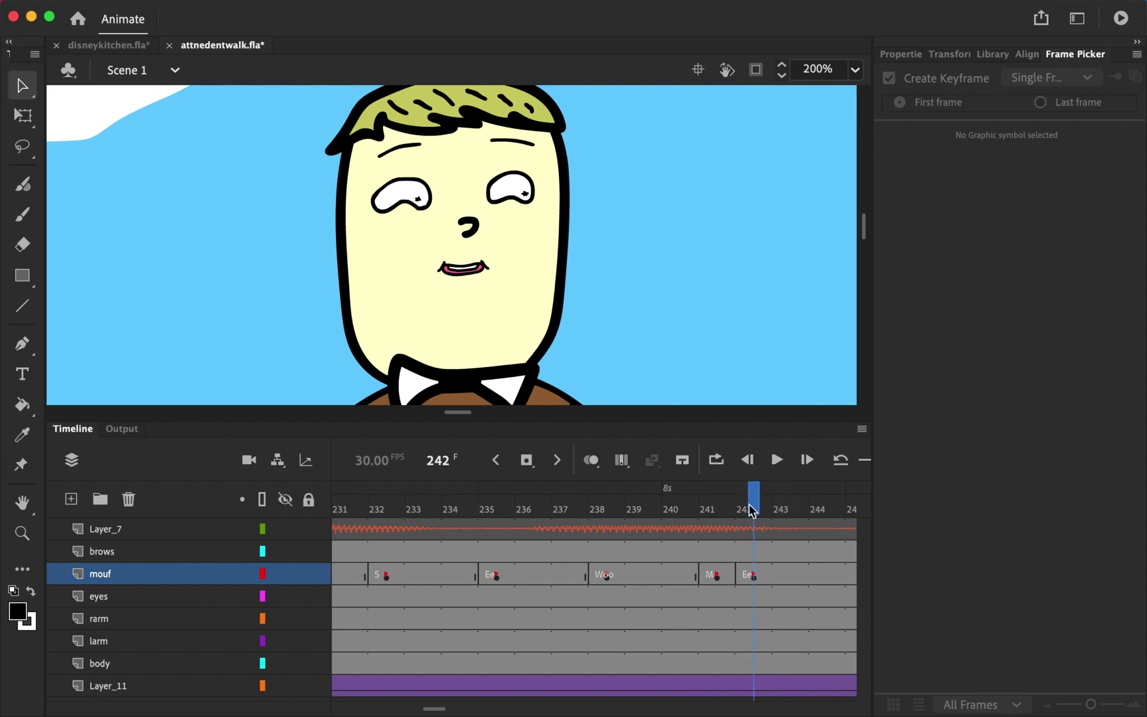